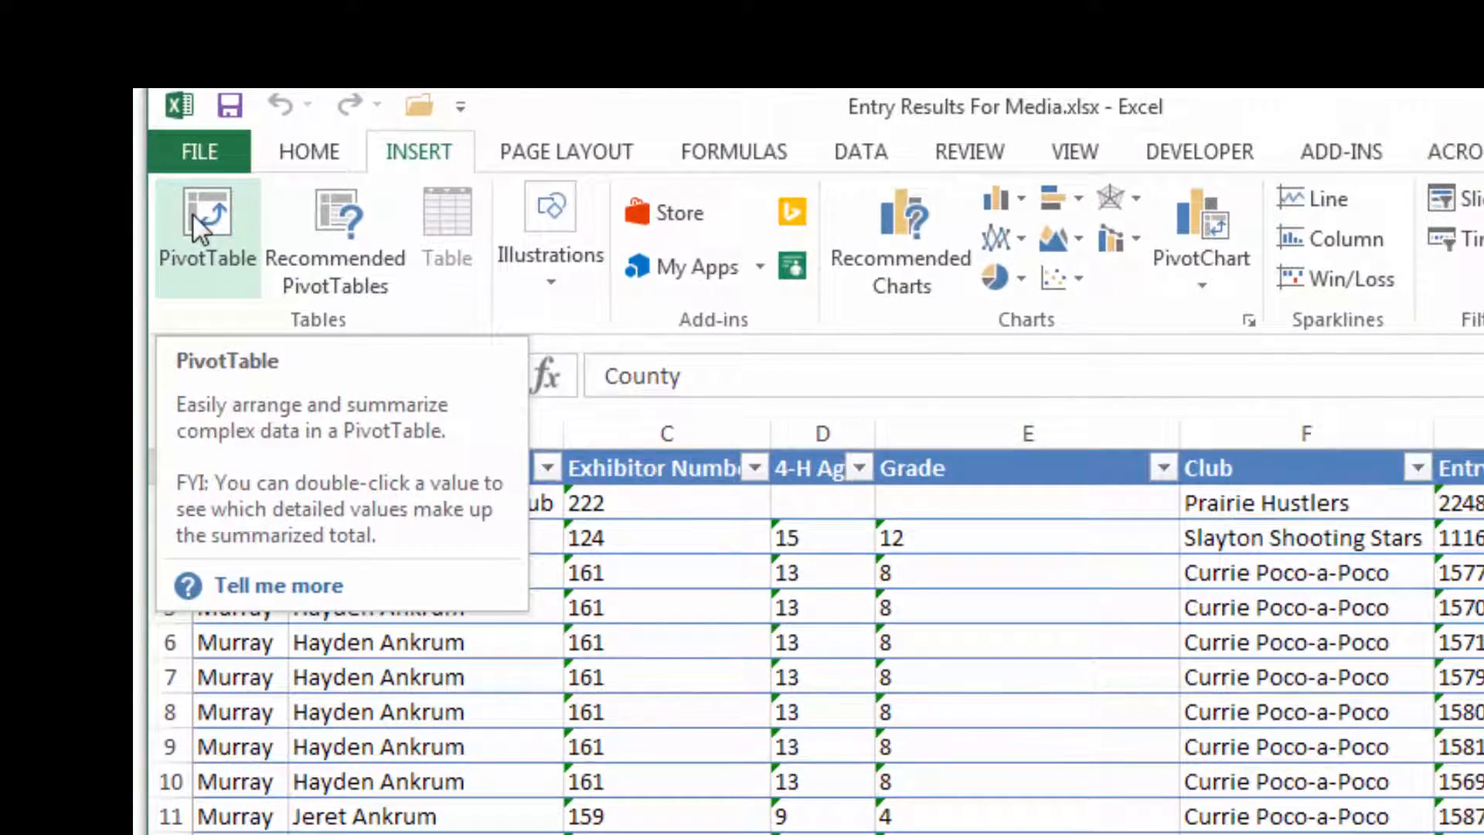
Create a PivotTable from Table1 on a new worksheet.
left_click(192, 215)
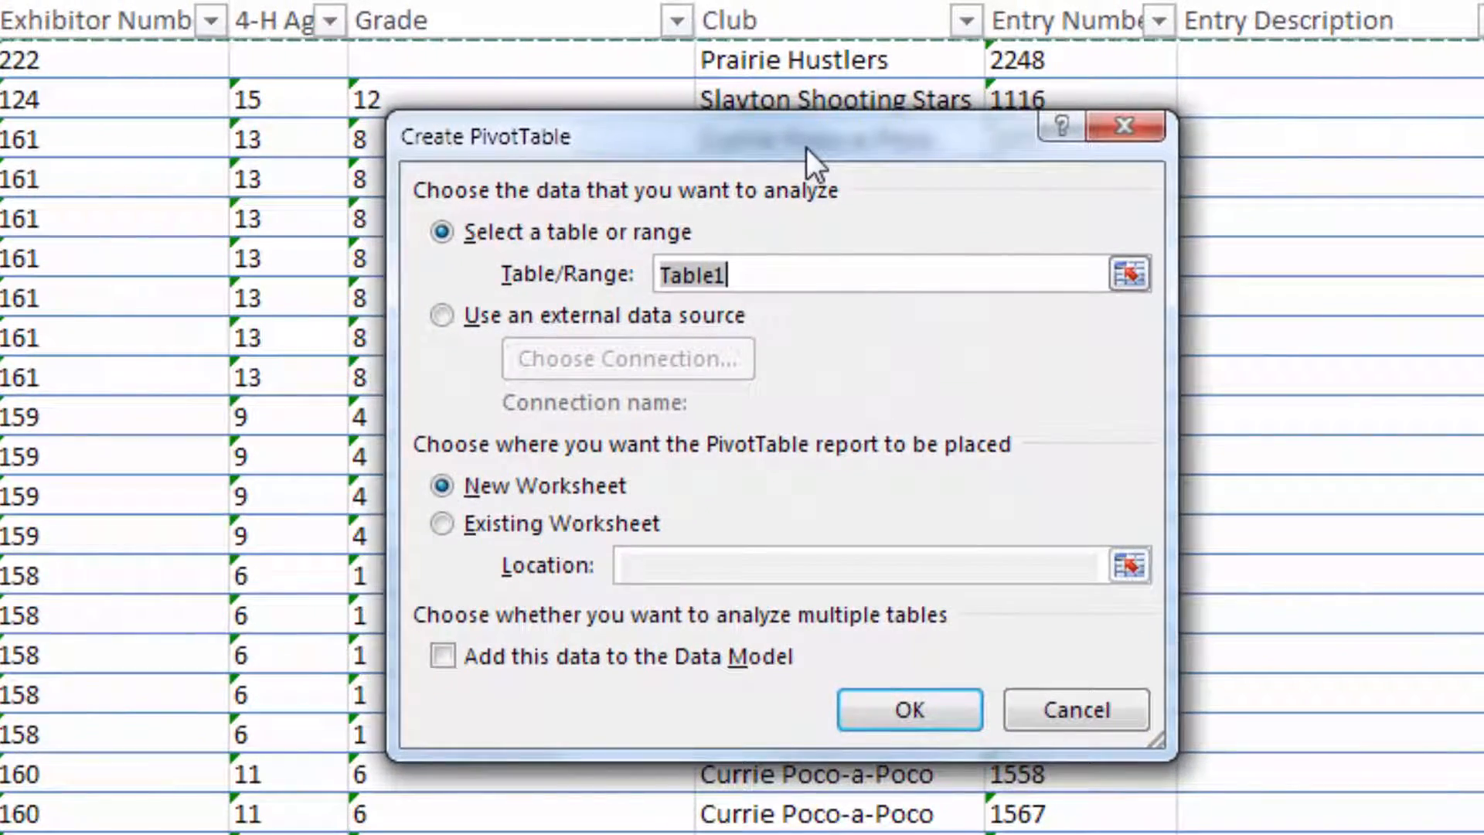
left_click_drag(782, 271, 640, 272)
left_click(774, 269)
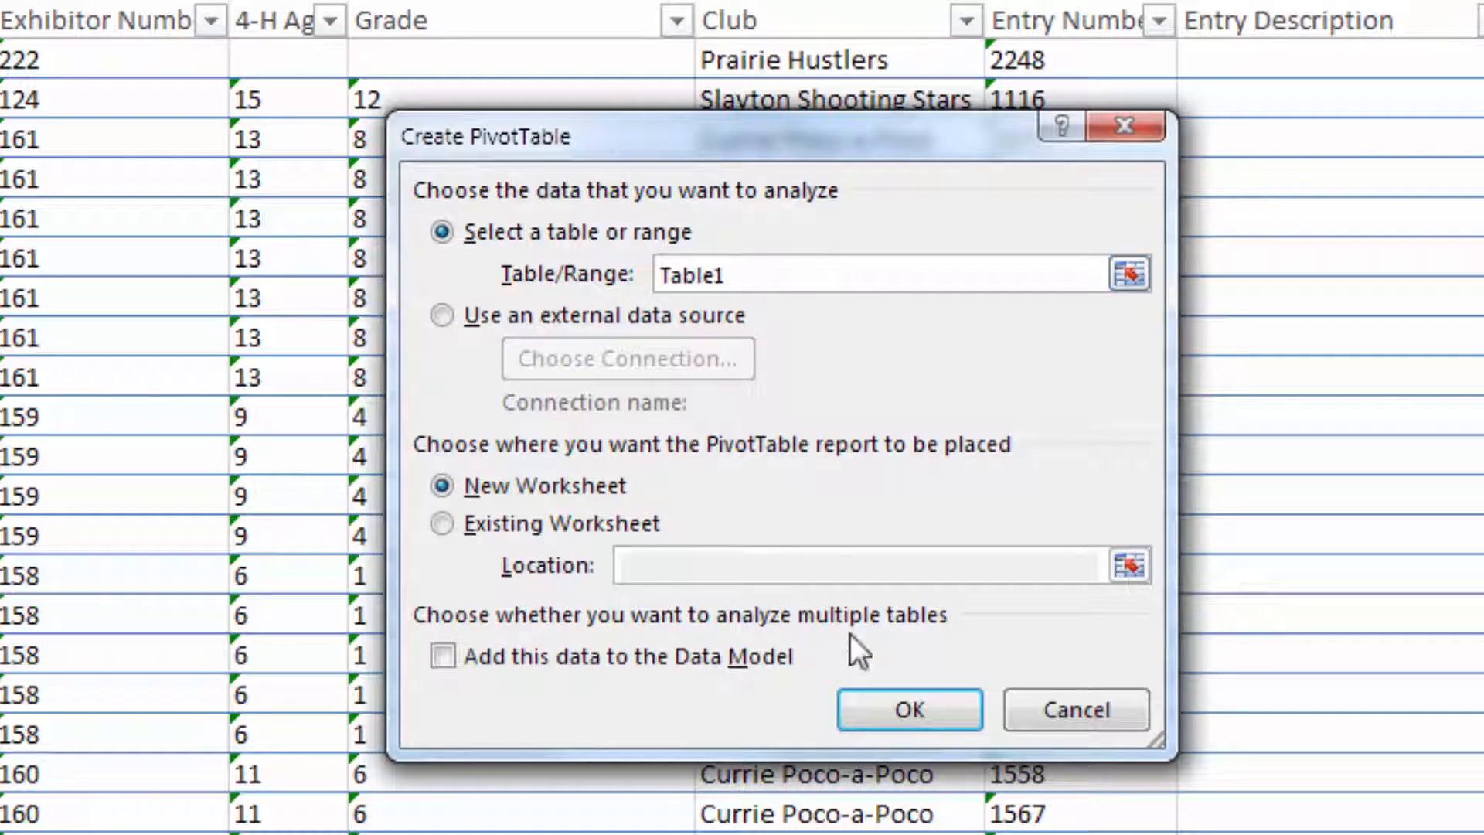
left_click(927, 709)
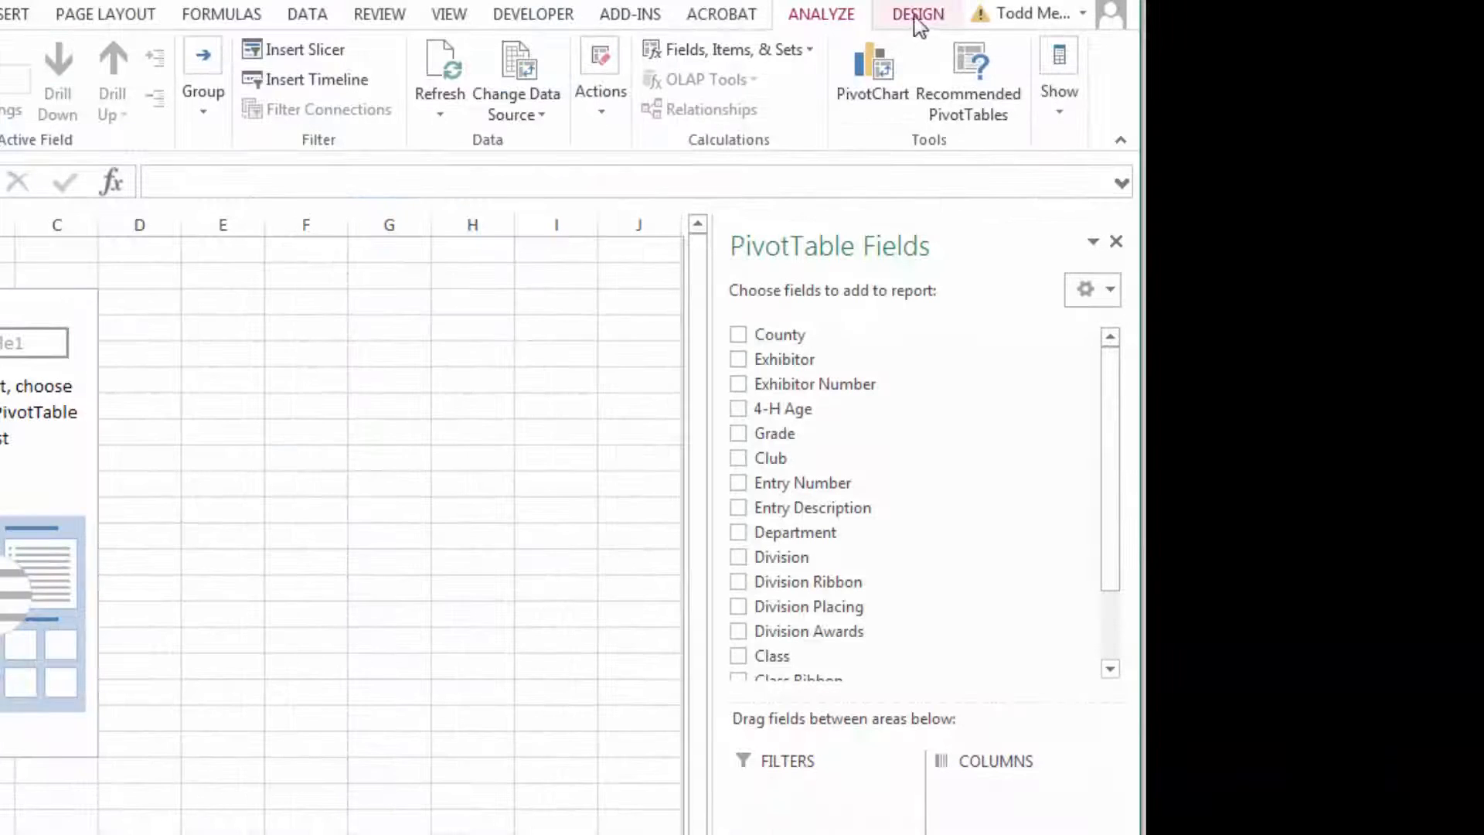
left_click_drag(829, 248, 1030, 248)
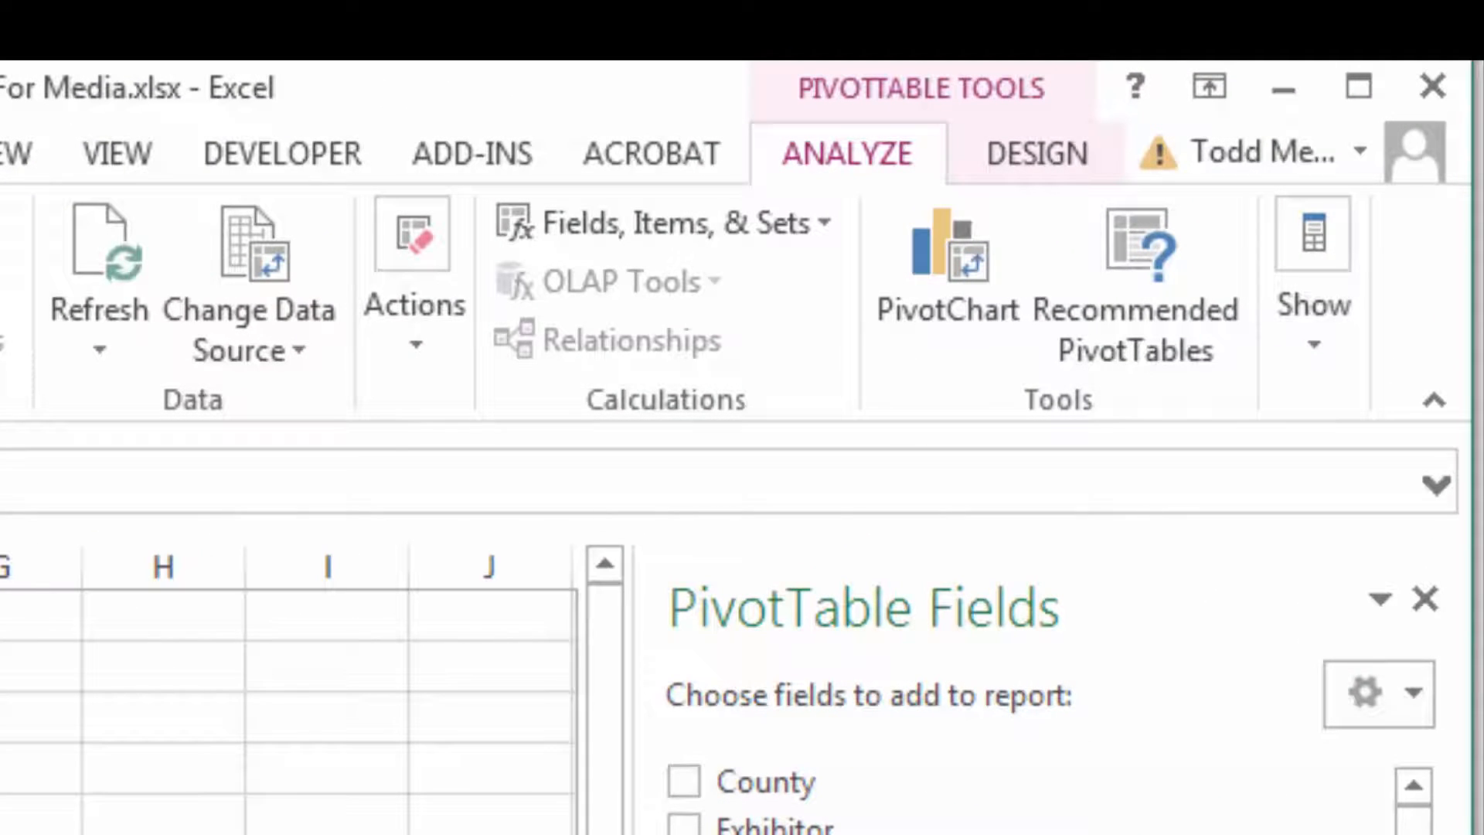
left_click(1024, 155)
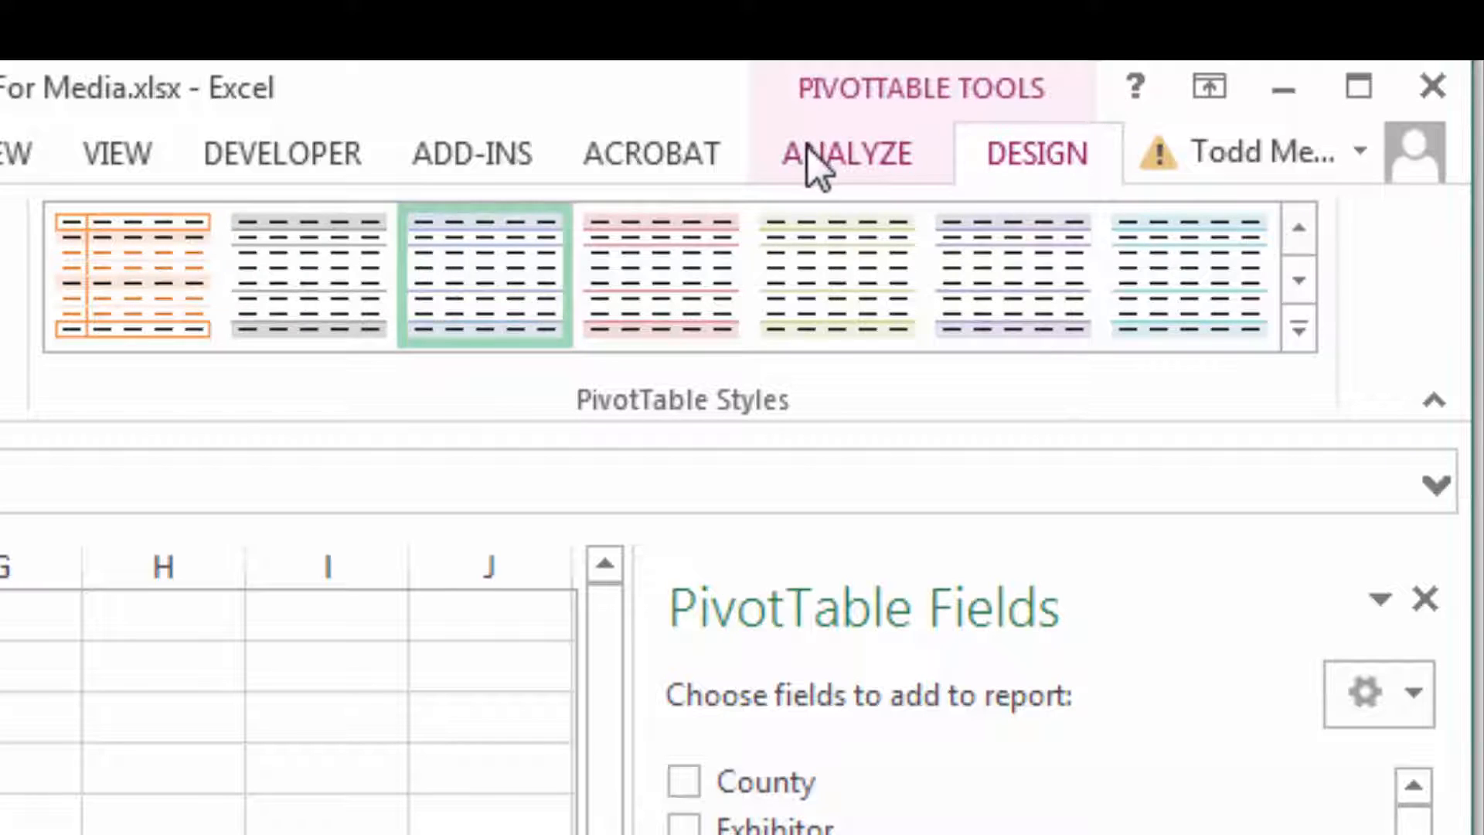
left_click(810, 150)
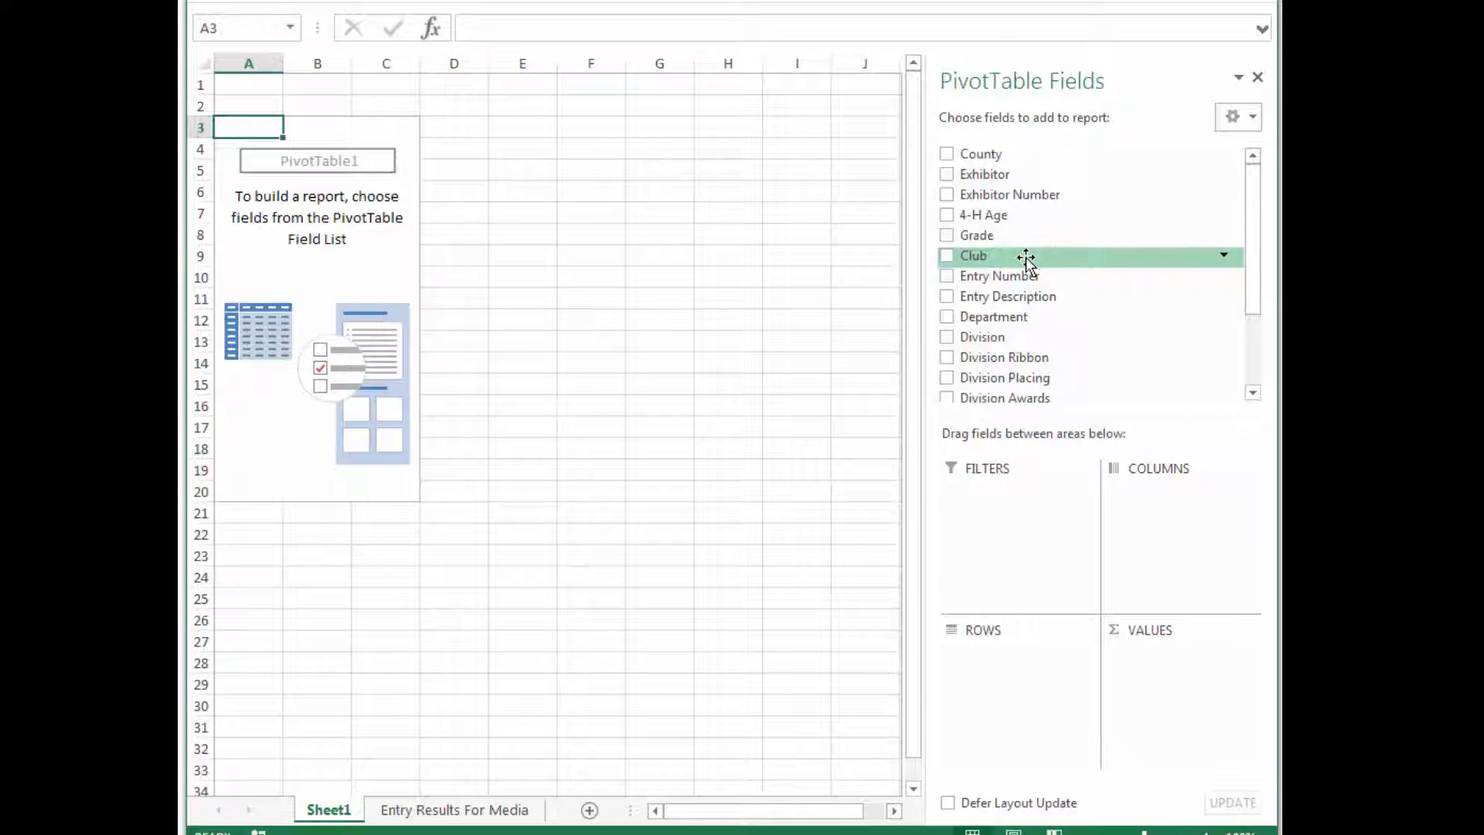
Add the Club field to the PivotTable rows.
left_click(948, 258)
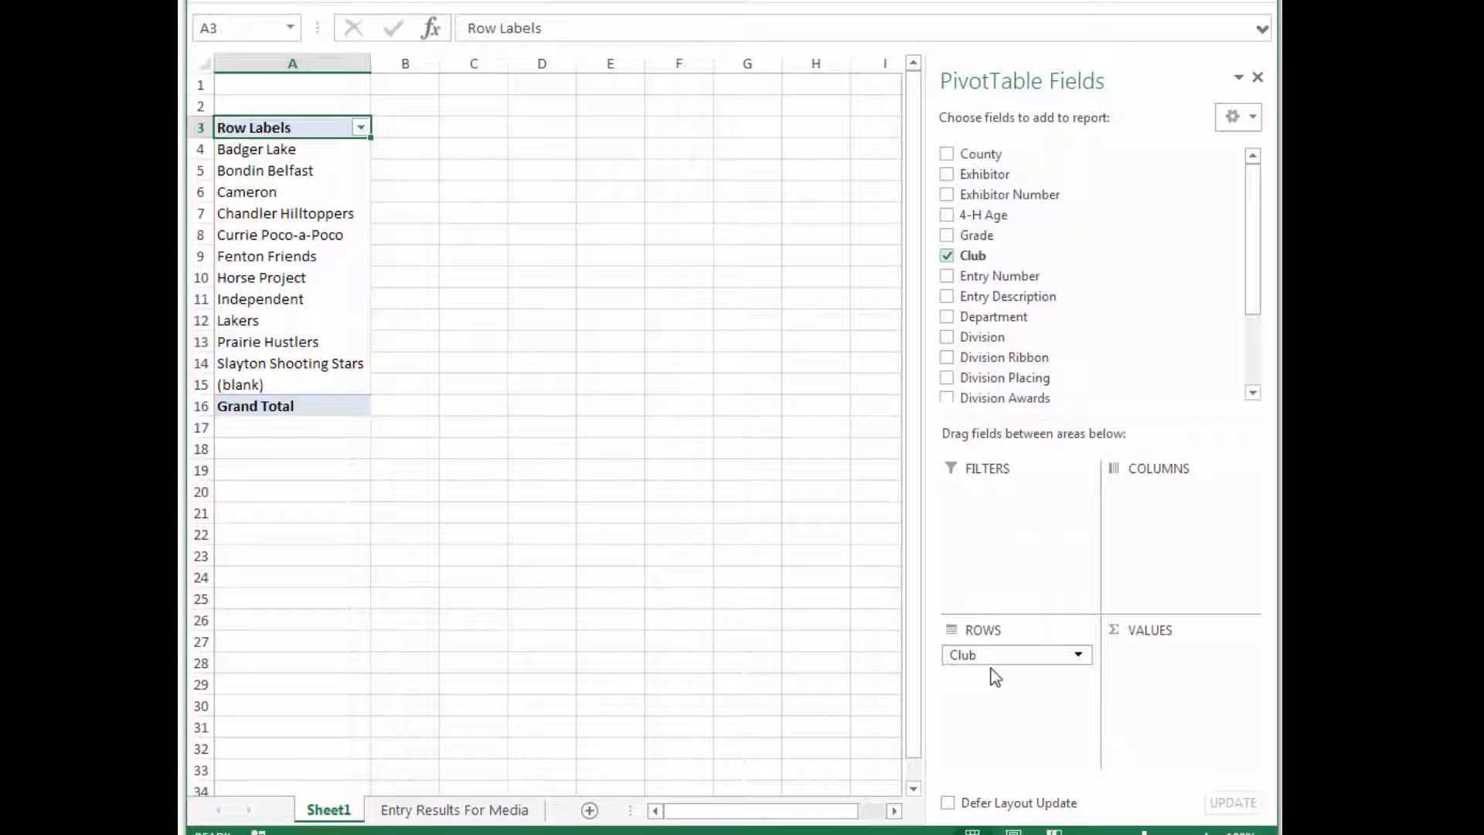
left_click(948, 259)
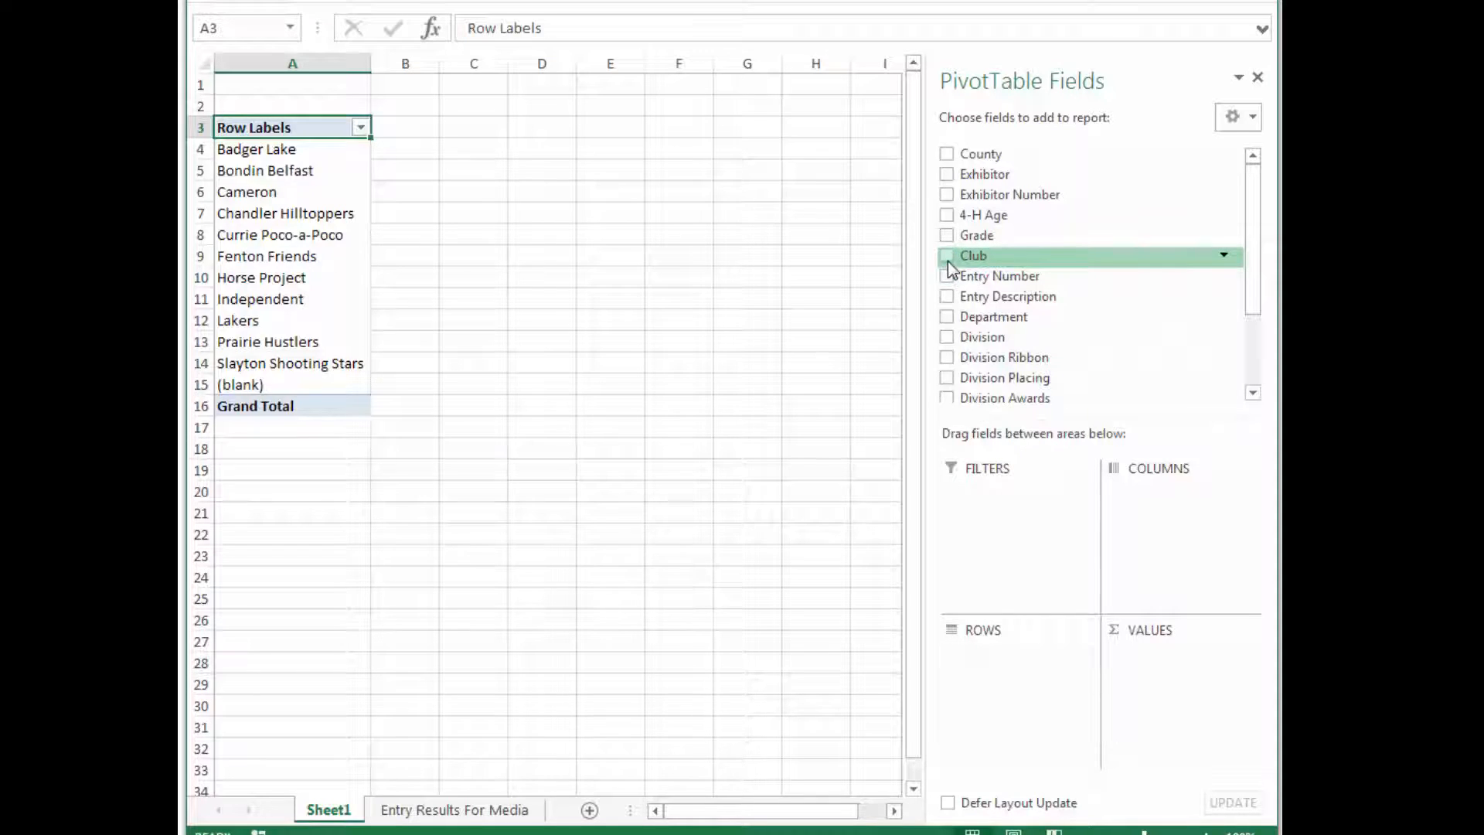
left_click_drag(966, 258, 972, 654)
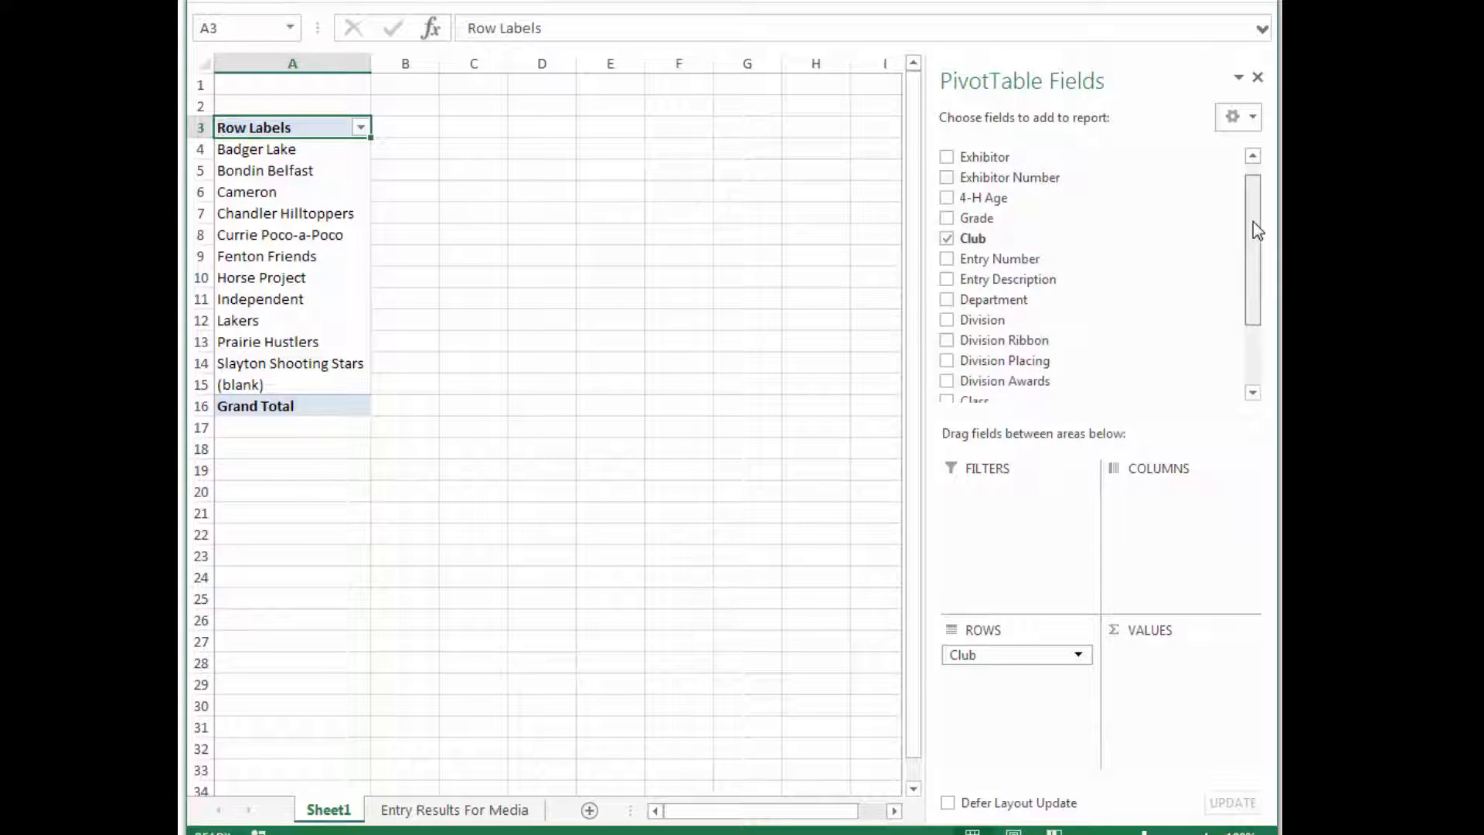
Place the Class Ribbon field in the PivotTable columns.
left_click_drag(1254, 222, 1254, 279)
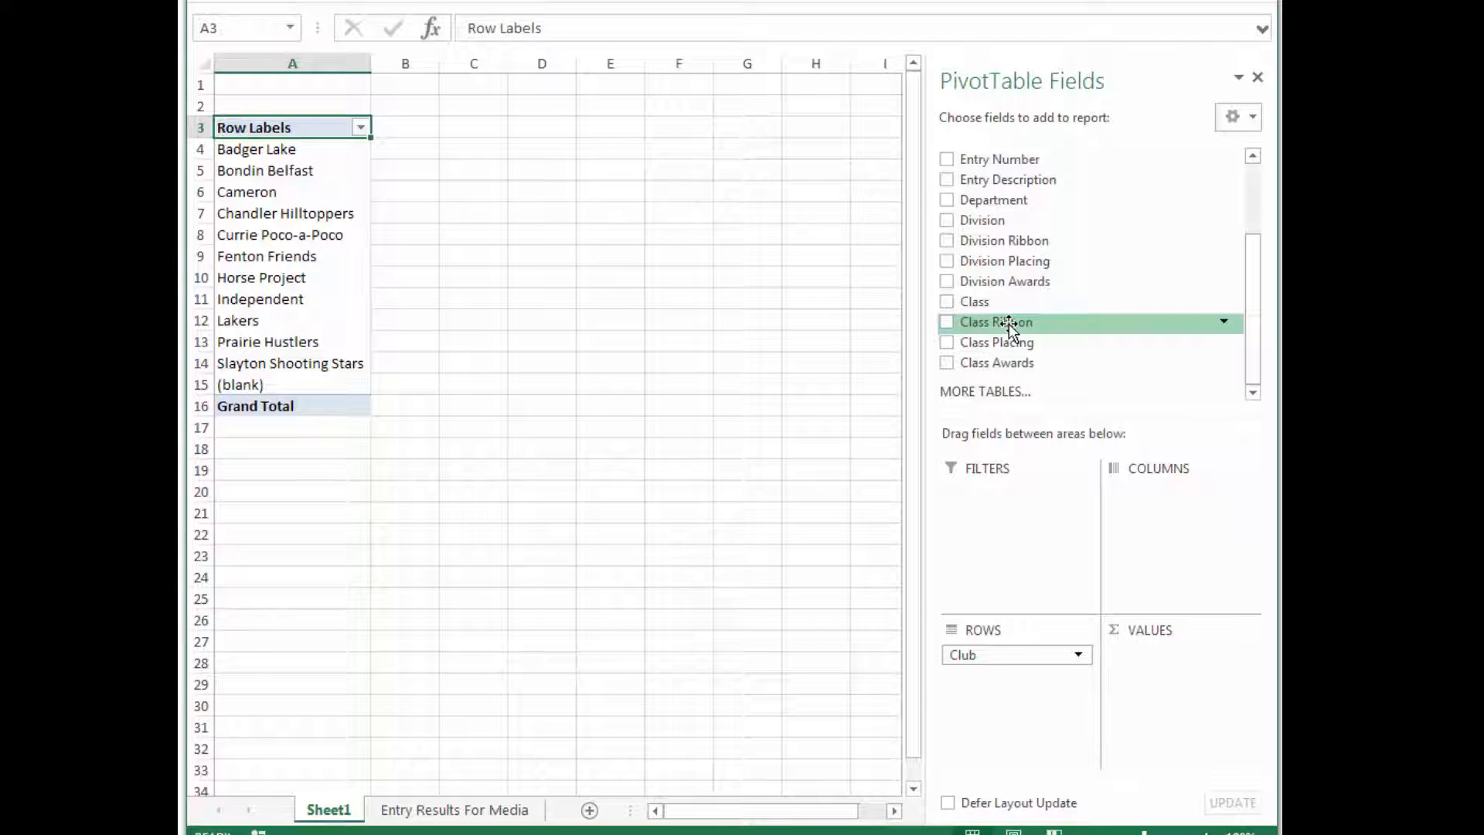
left_click_drag(1011, 329, 1166, 499)
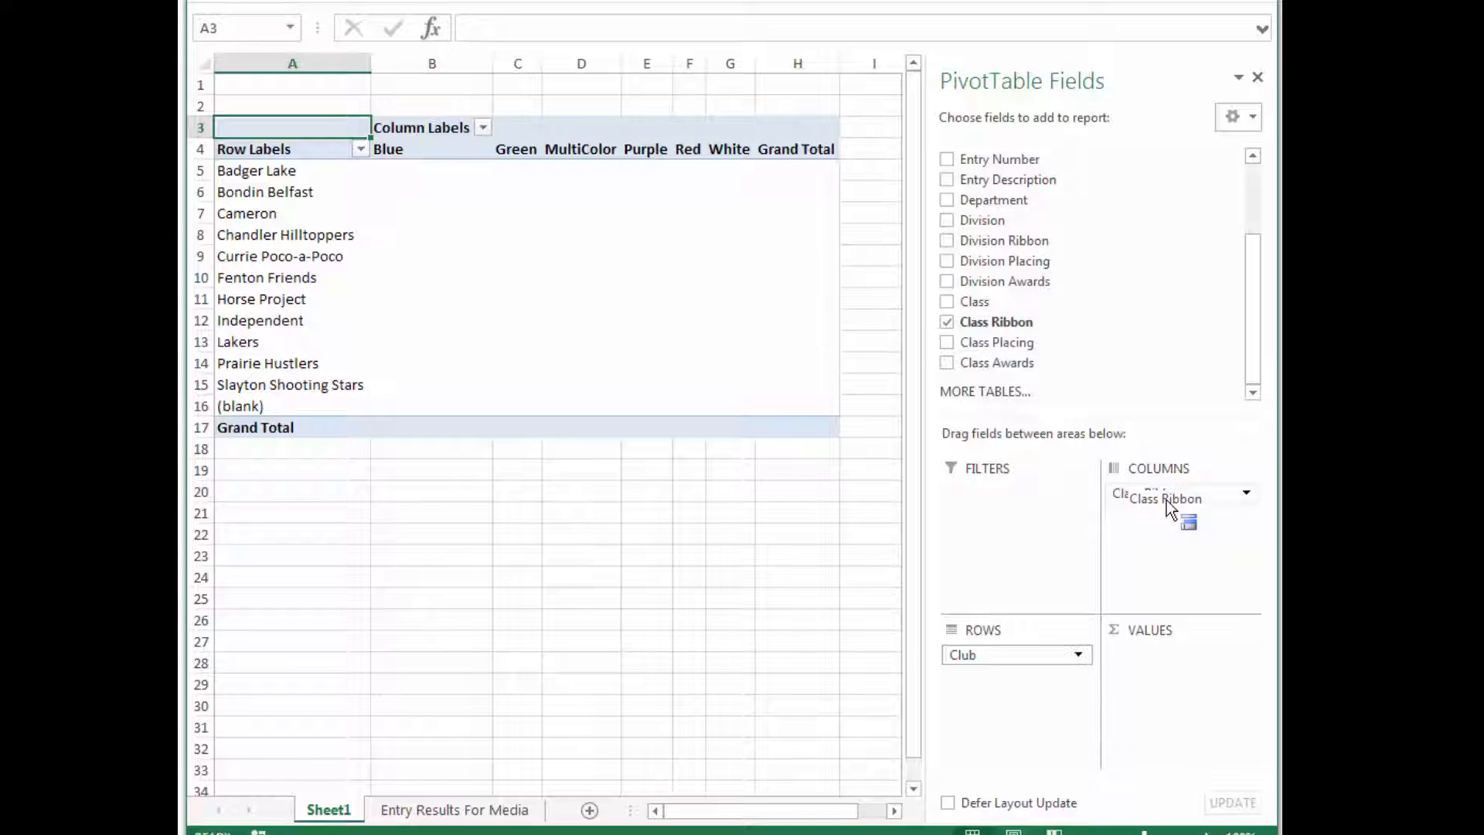
left_click_drag(1166, 499, 1166, 499)
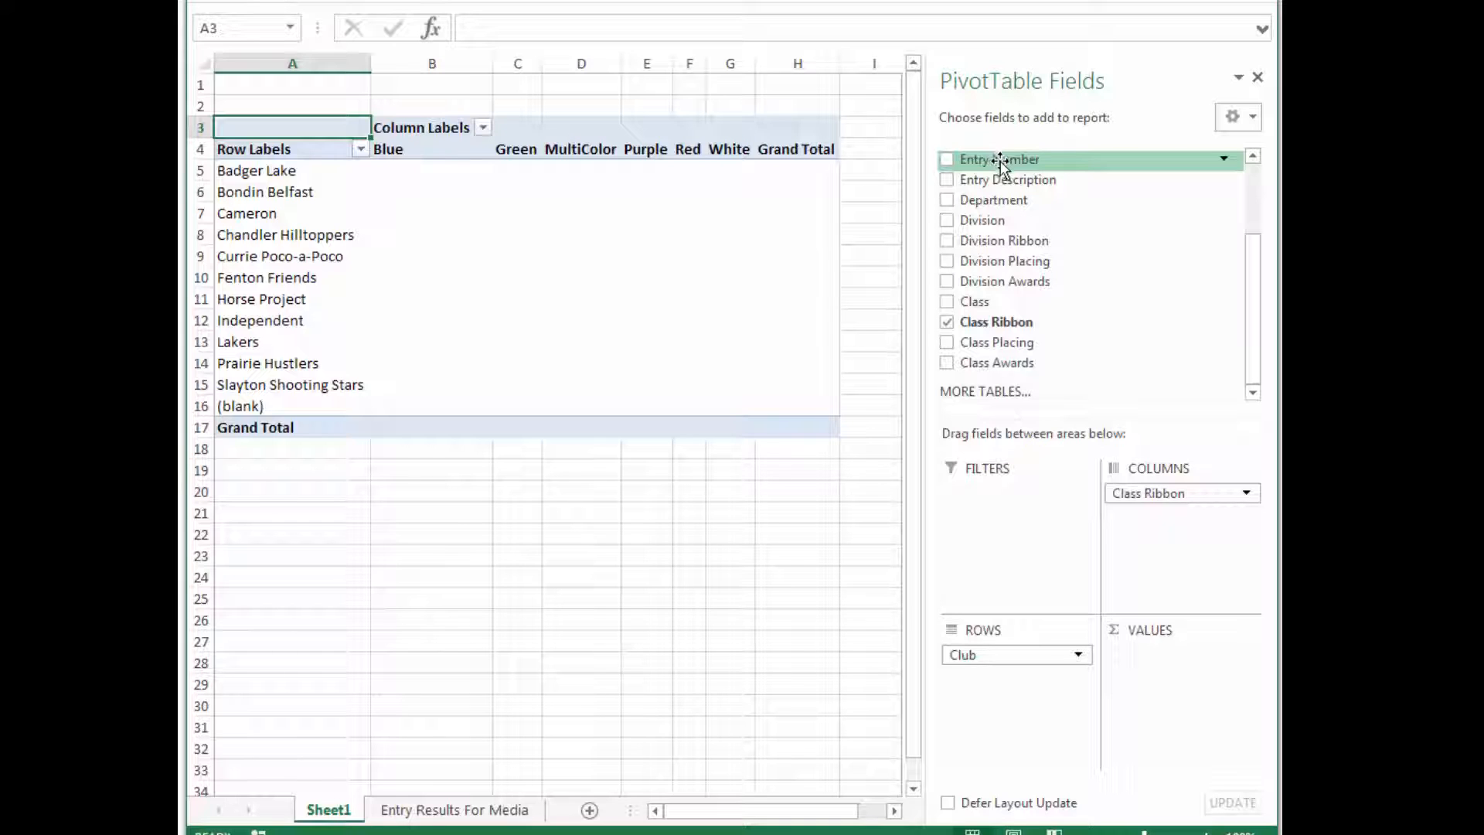
Add Entry Number to the values to count entries per club and ribbon.
left_click_drag(998, 160, 1154, 657)
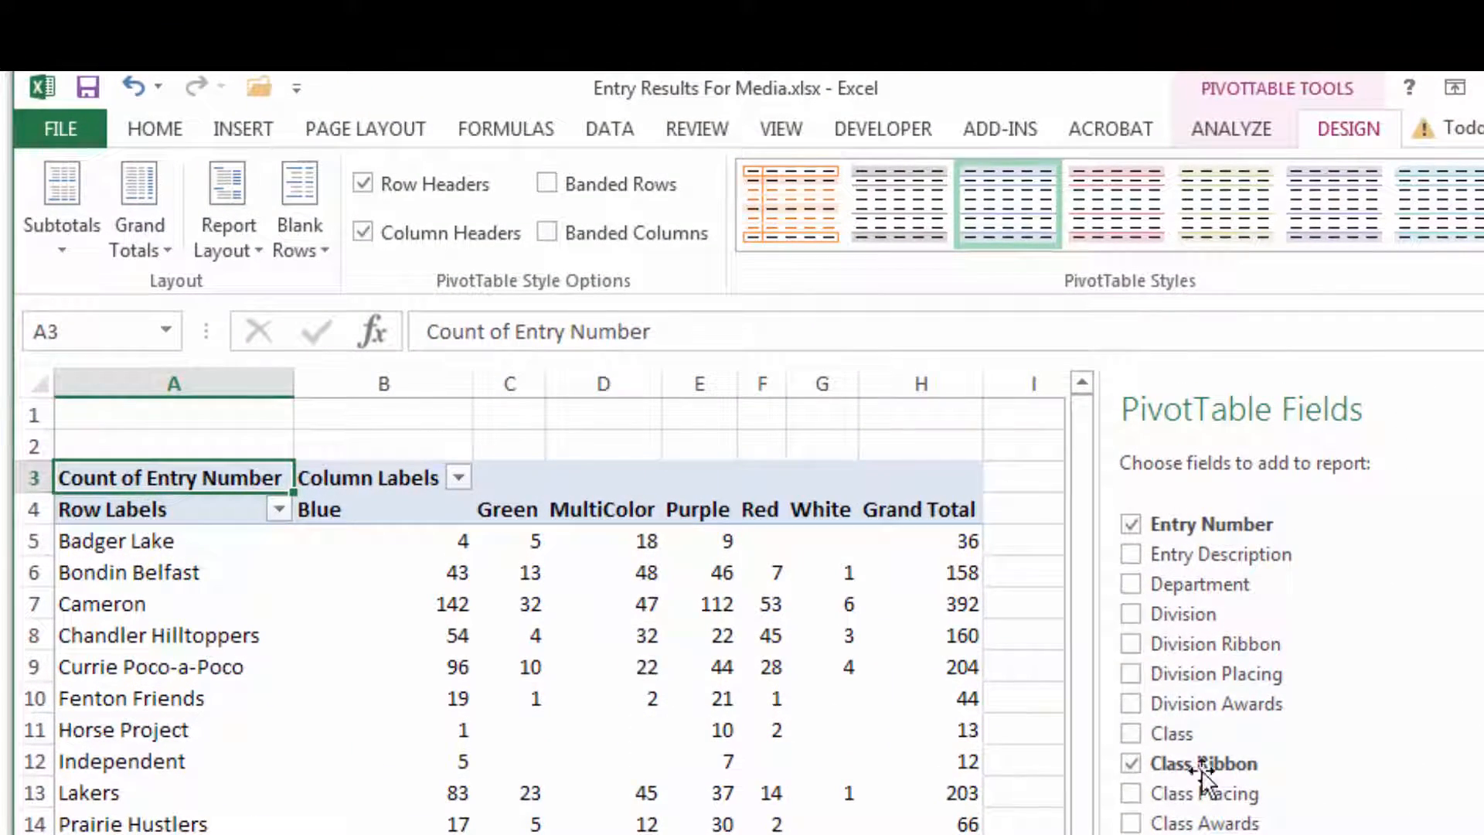
Show the PivotTable report in Tabular Form.
left_click(1307, 91)
left_click(1345, 133)
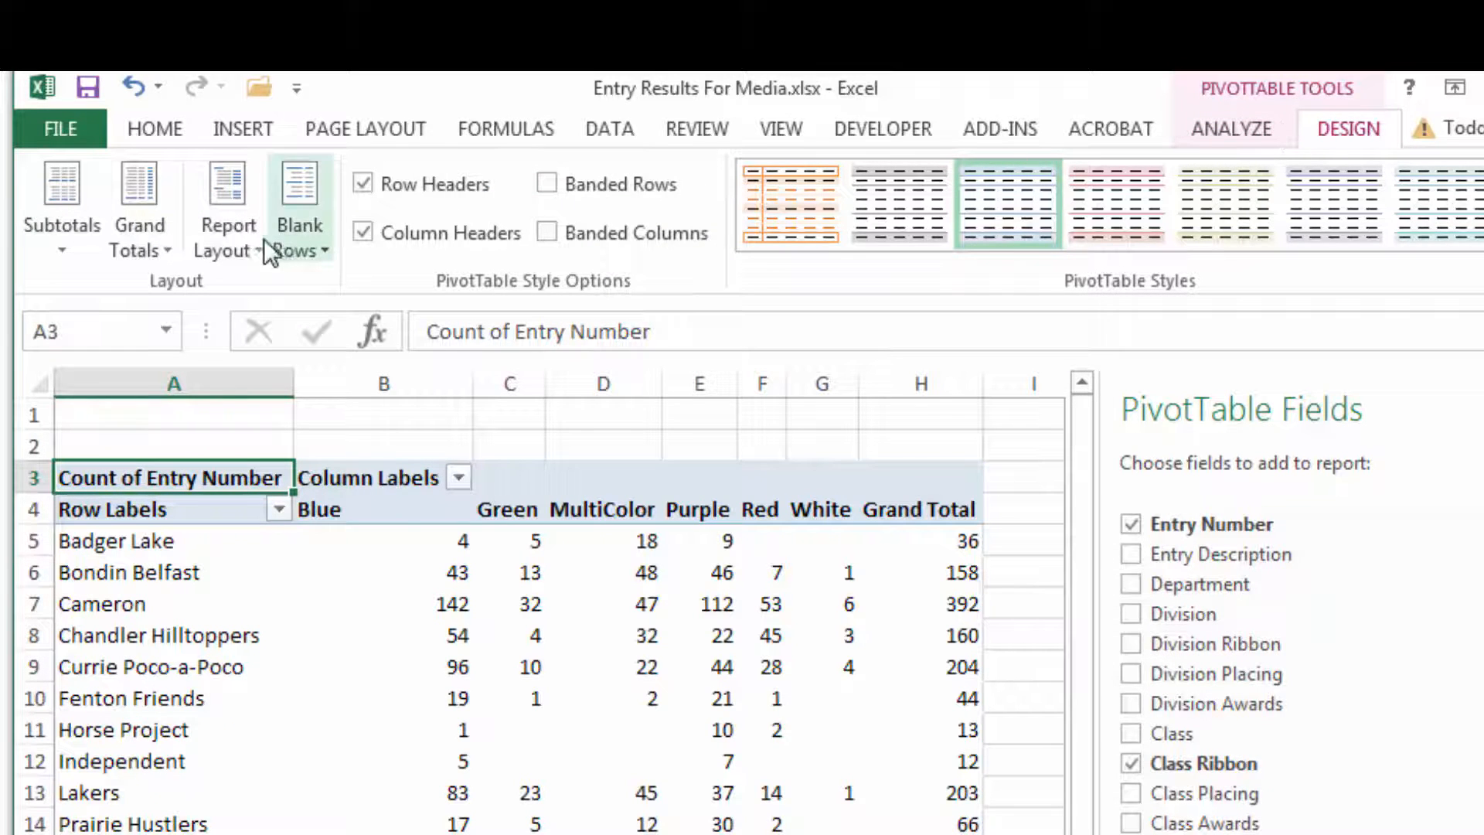
left_click(227, 243)
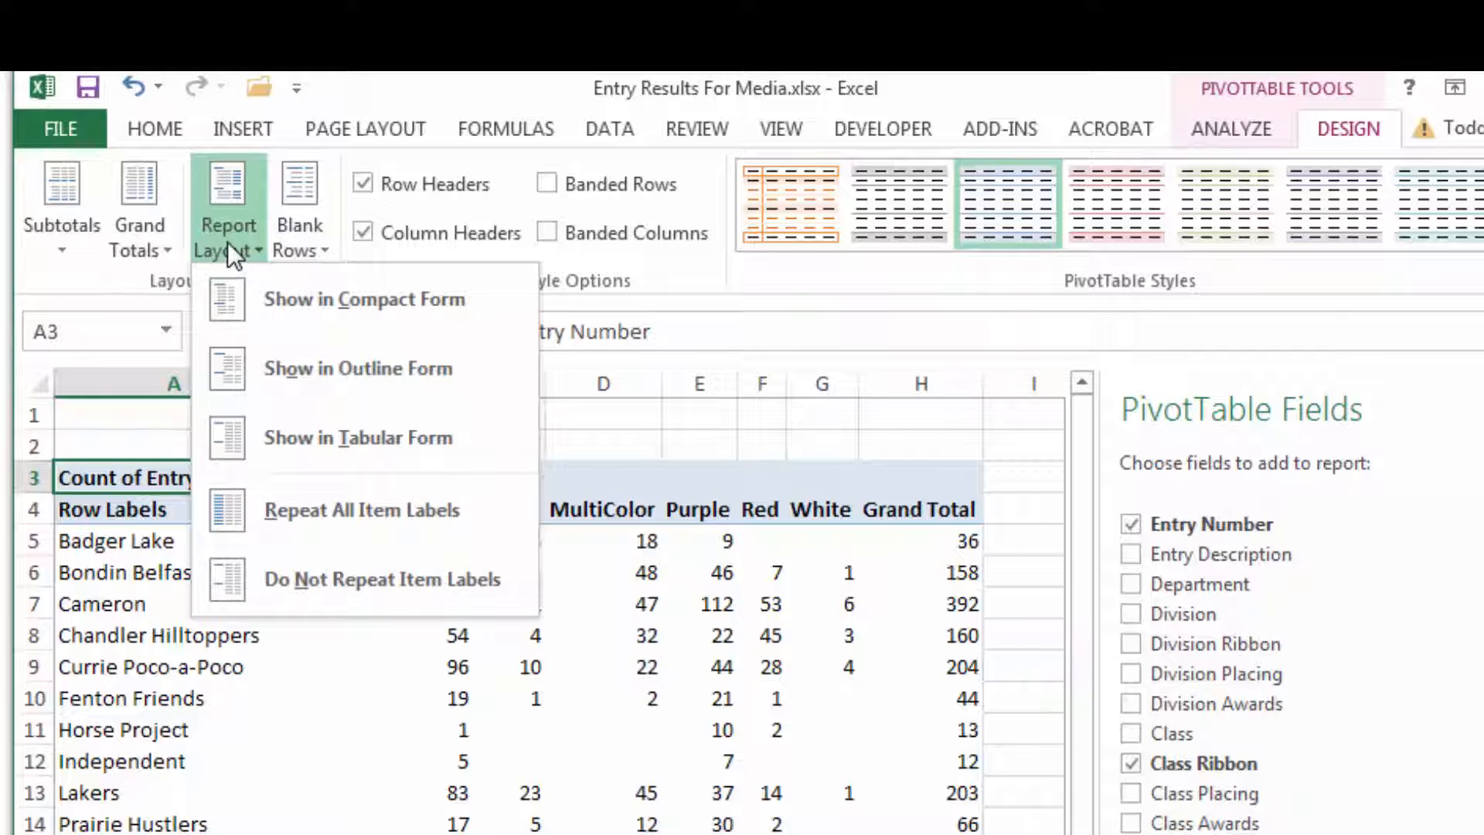
left_click(290, 422)
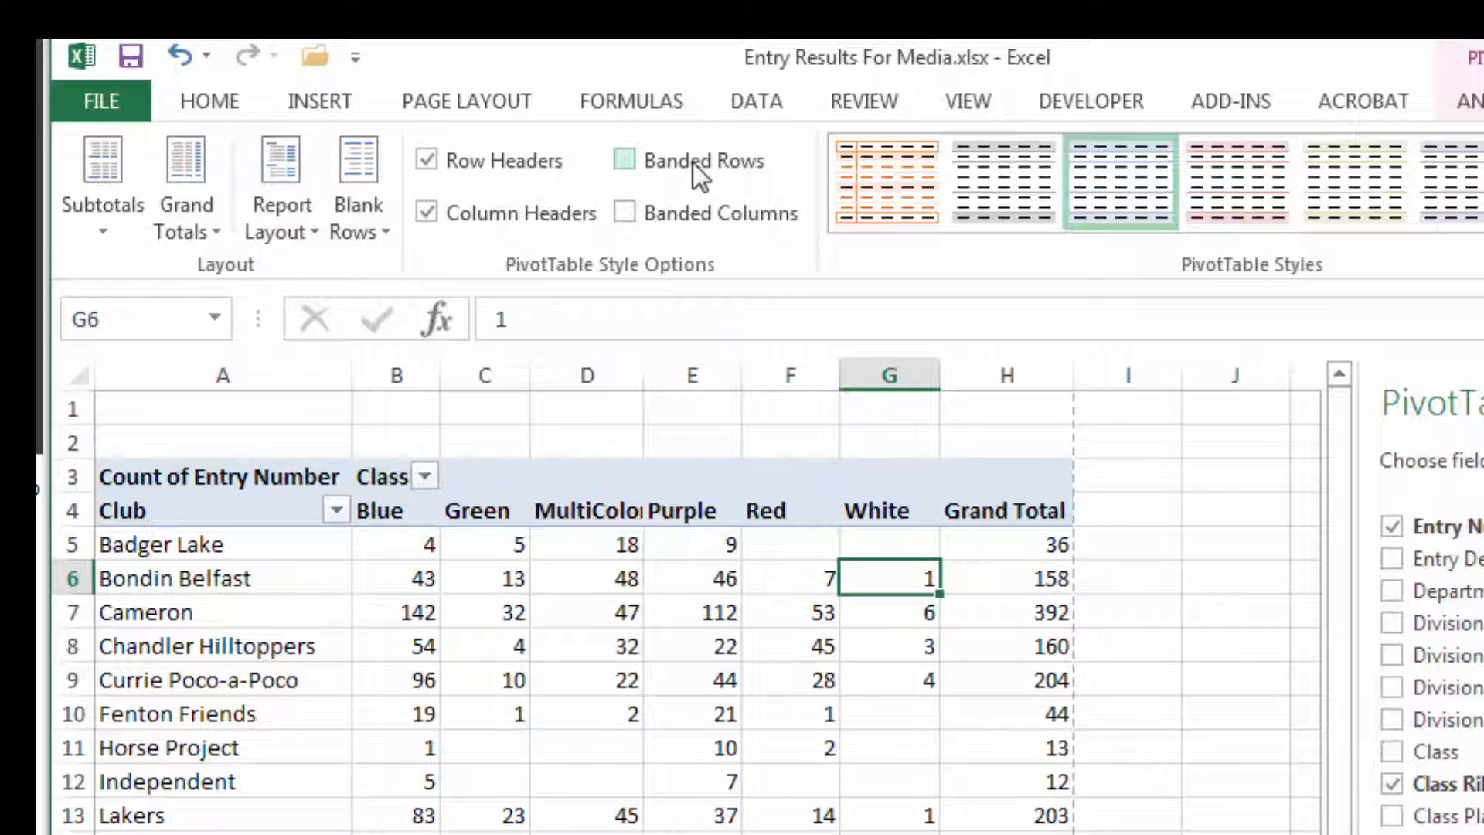
Set the page orientation to Landscape and scale the width to 1 page.
left_click(369, 131)
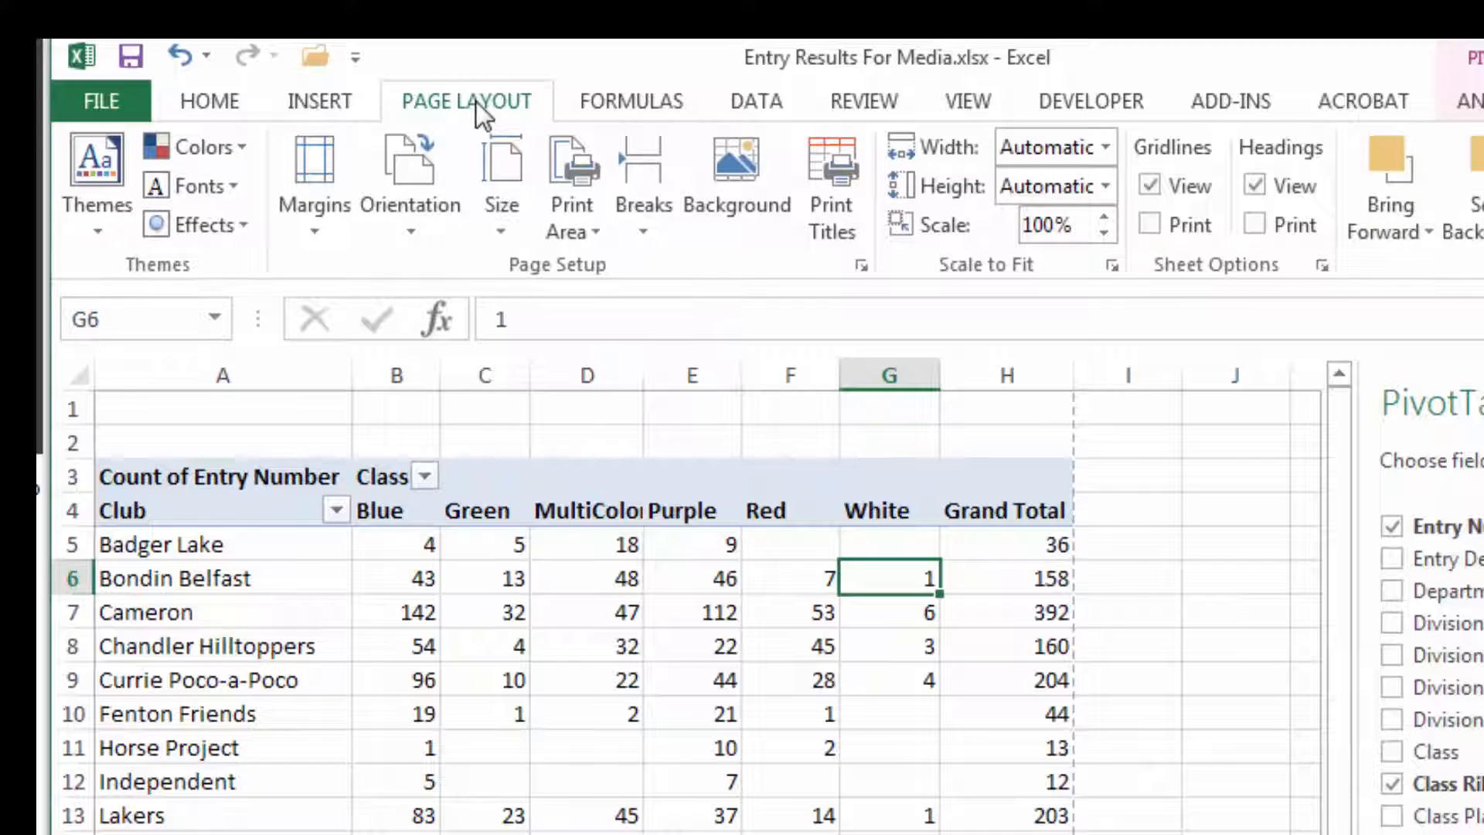
left_click(419, 203)
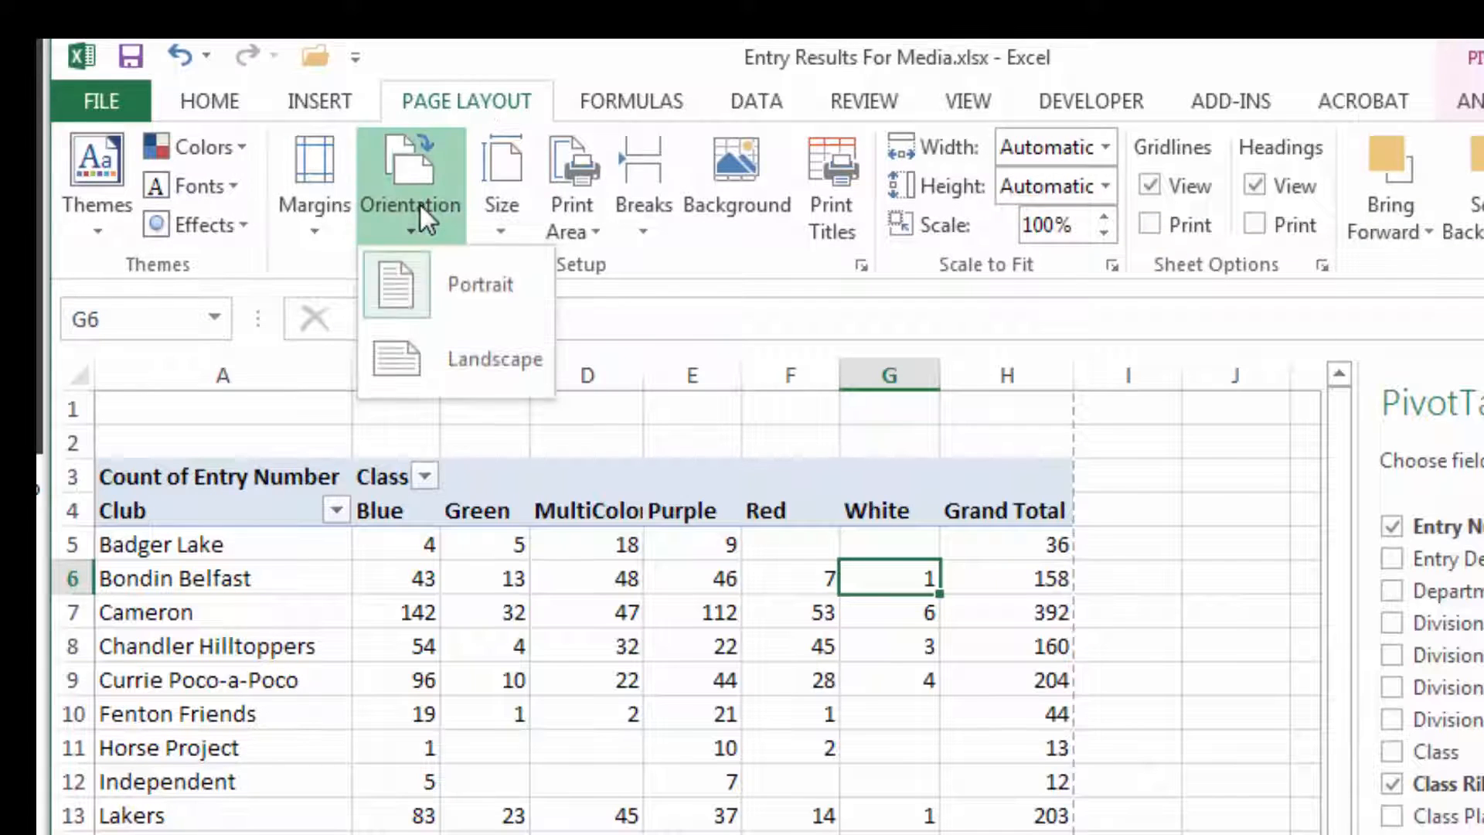
left_click(447, 349)
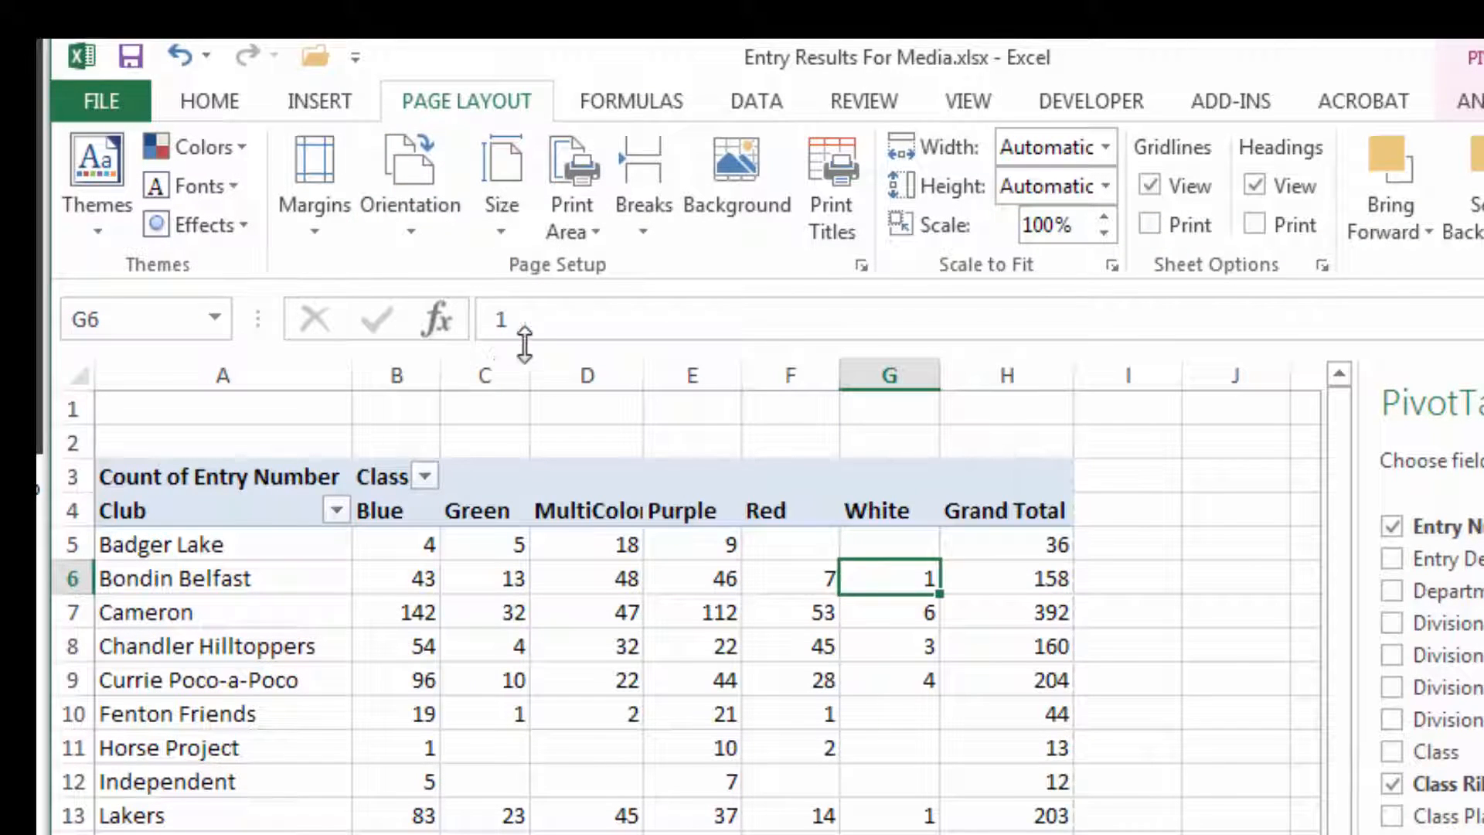
left_click(1104, 147)
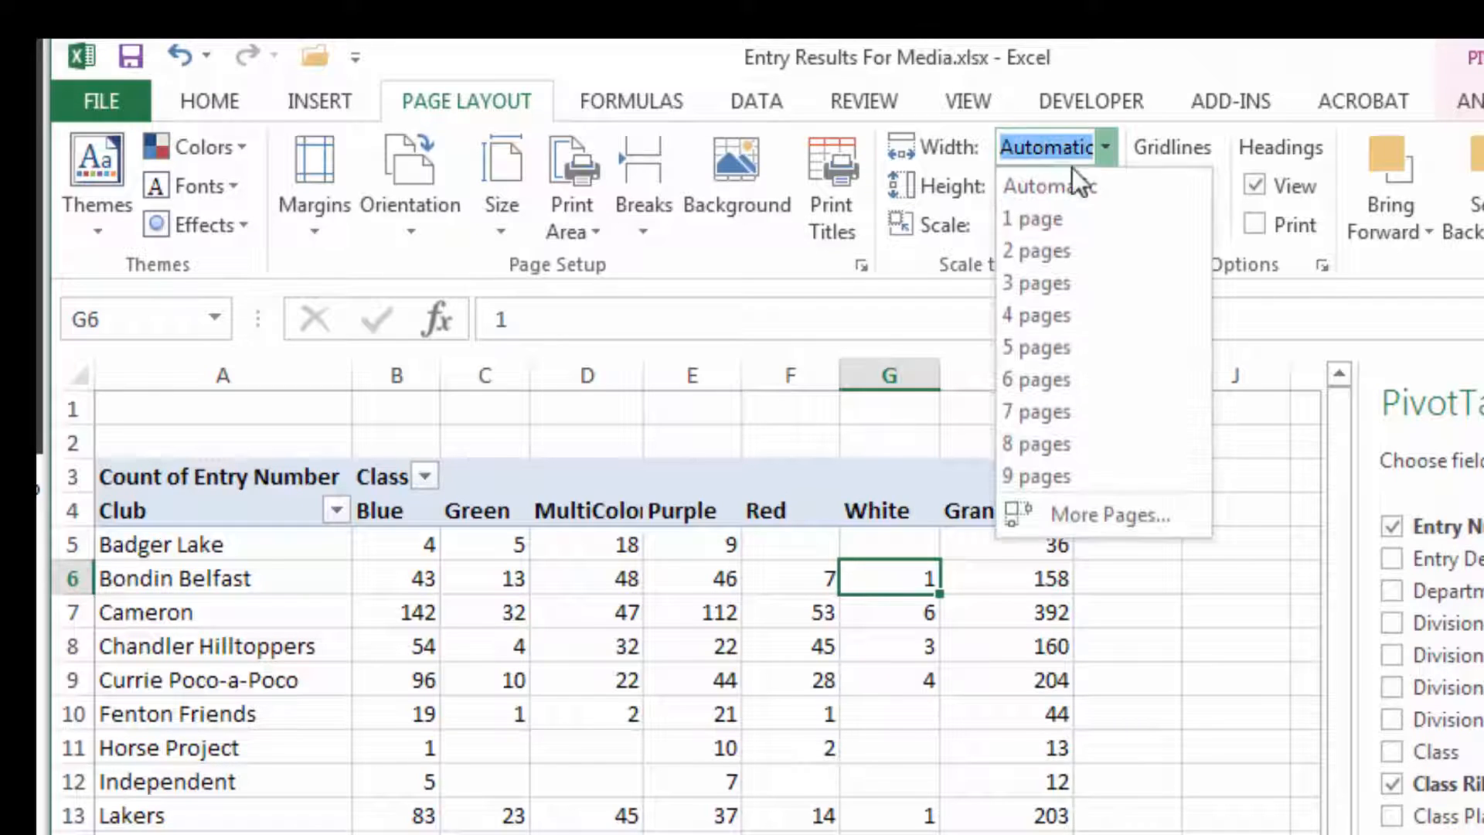
left_click(1062, 207)
Turn on printing of gridlines and open the print preview.
left_click(1152, 225)
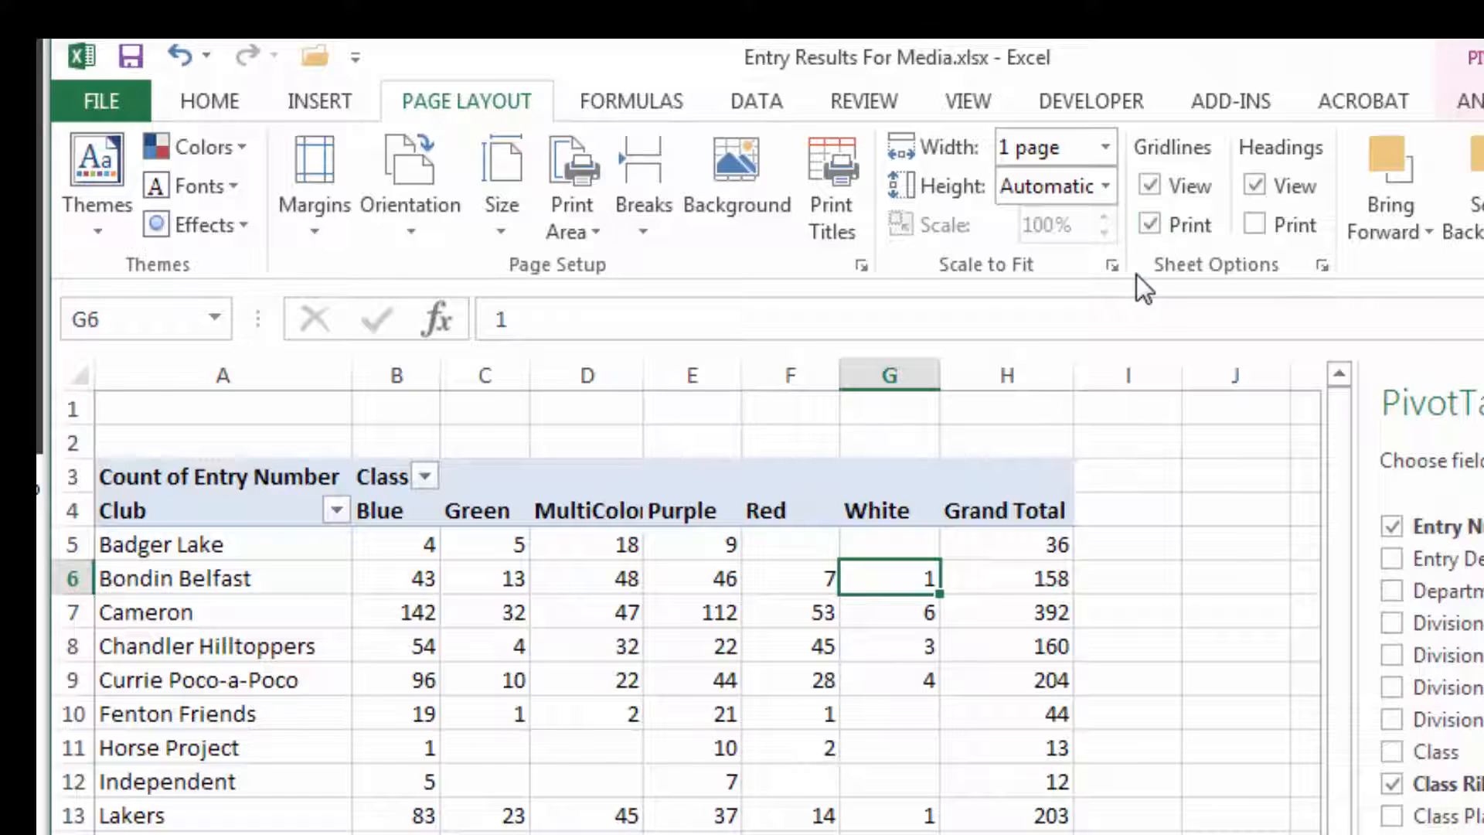
key("ctrl+p")
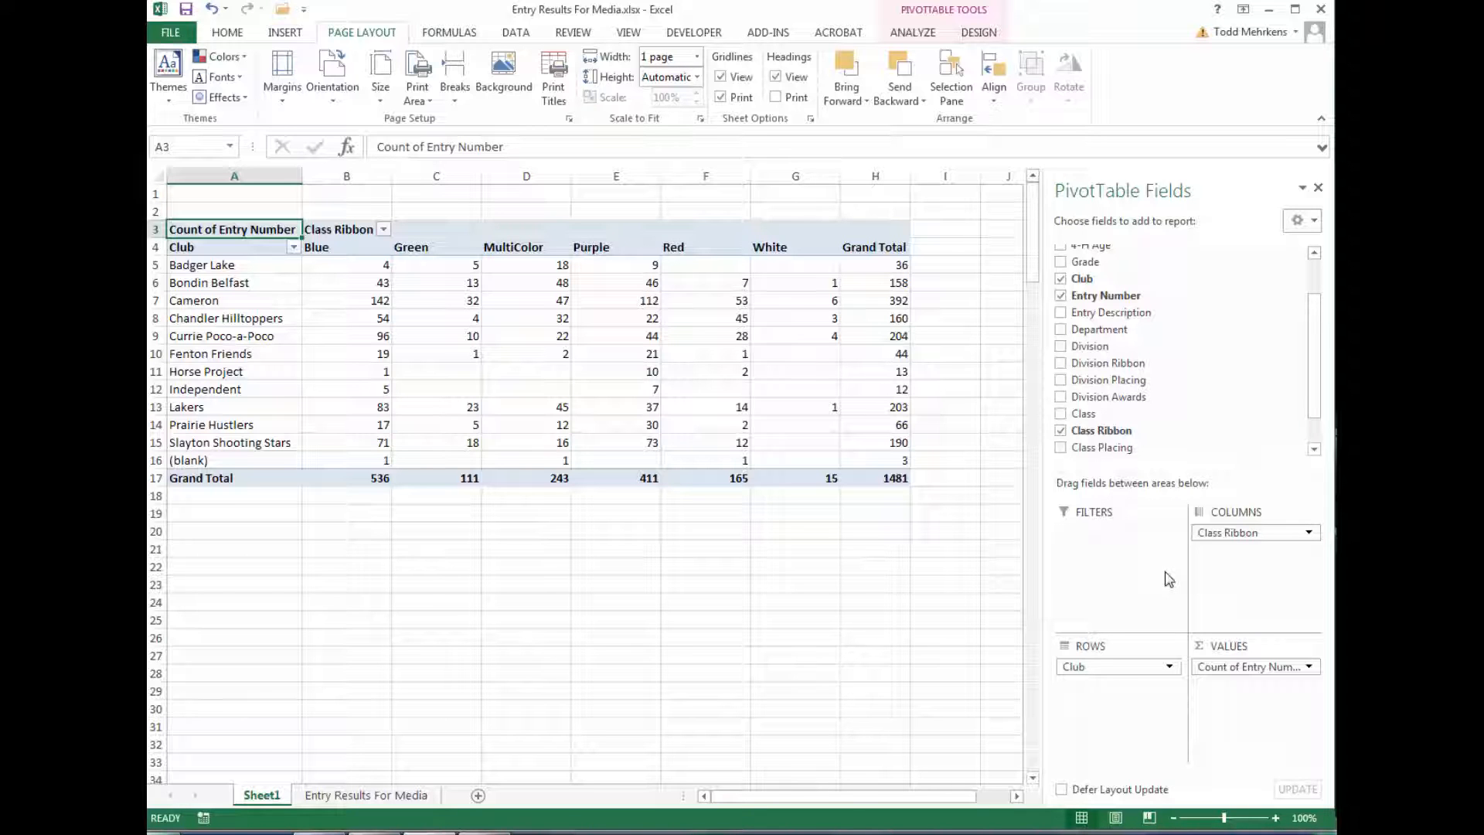
Replace Club with Department as the PivotTable row field.
left_click_drag(1087, 666, 1109, 209)
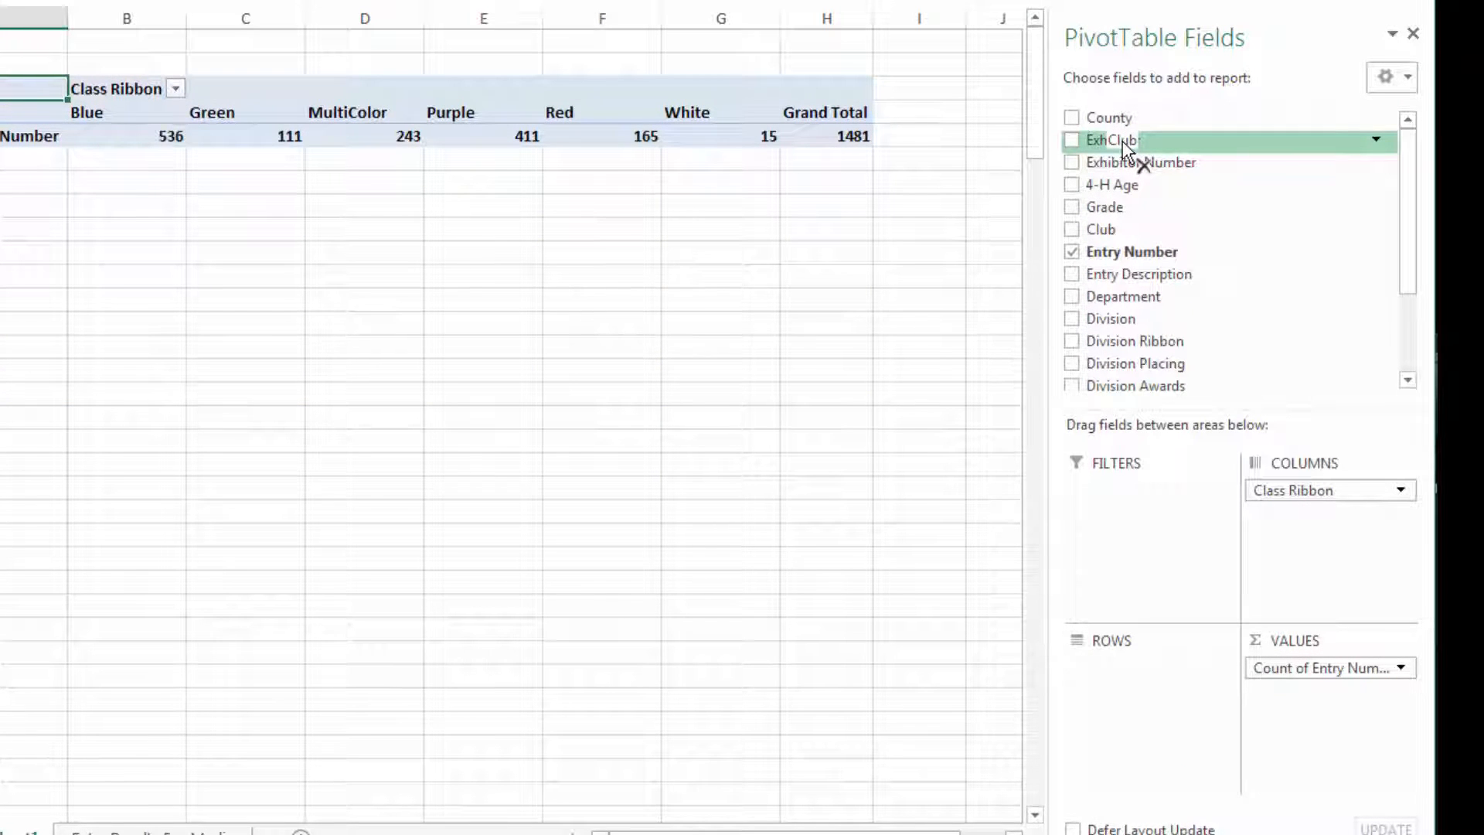
left_click_drag(1123, 140, 1122, 140)
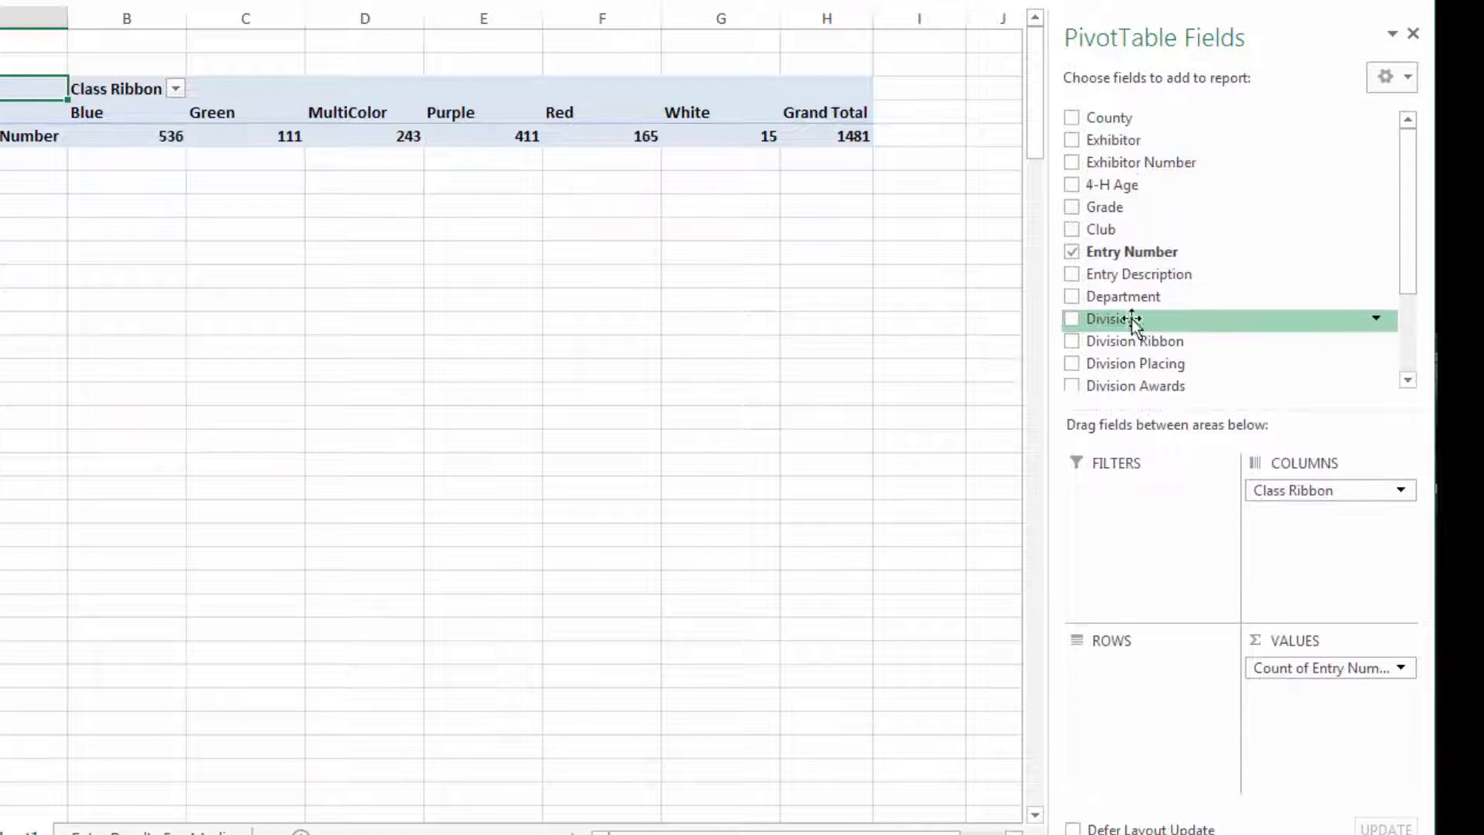
left_click_drag(1127, 307, 1131, 665)
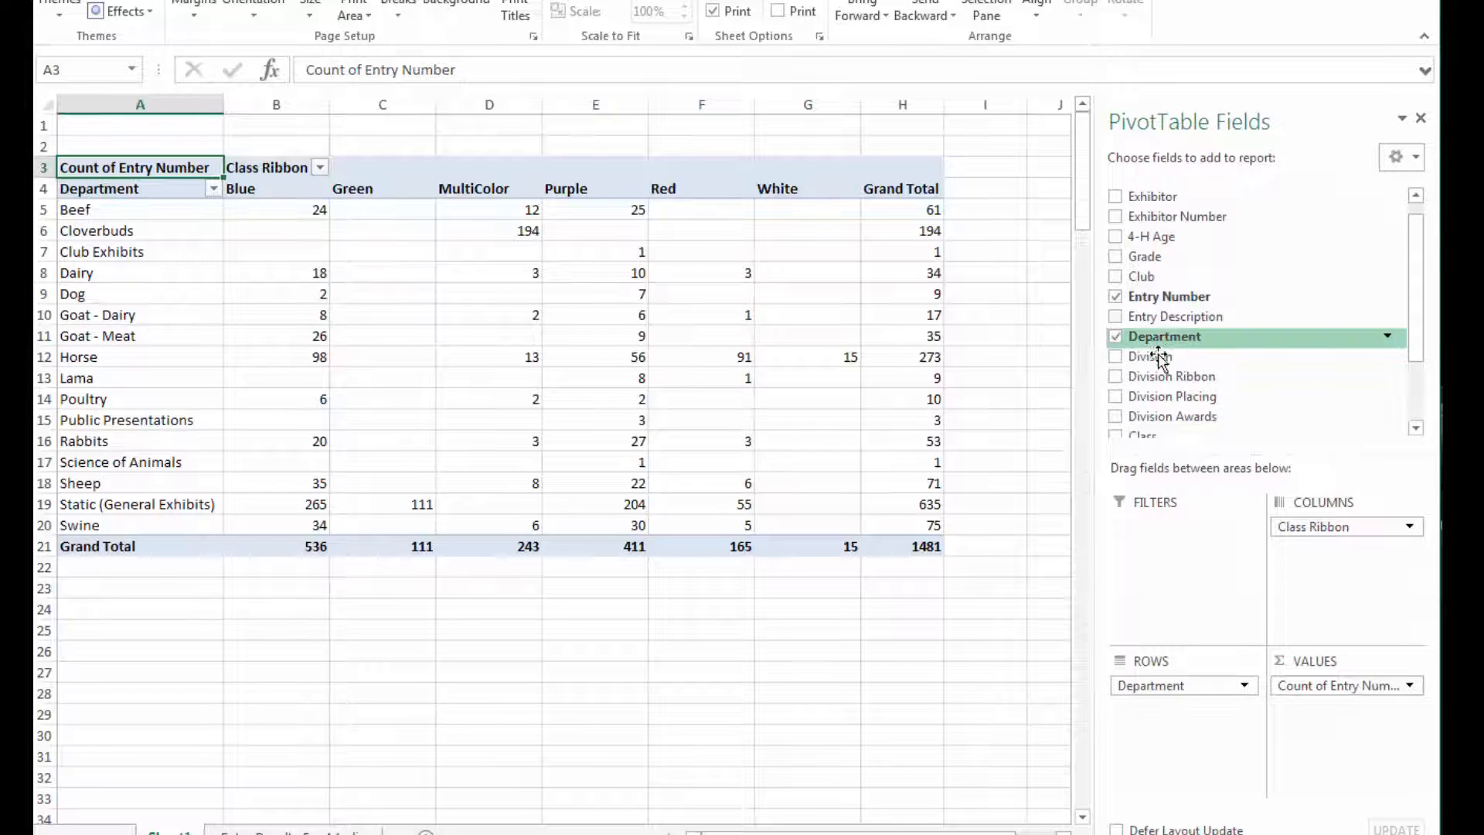
Add Division as a second row field below Department.
left_click_drag(1144, 355, 1173, 703)
scroll(527, 459, "down", 1)
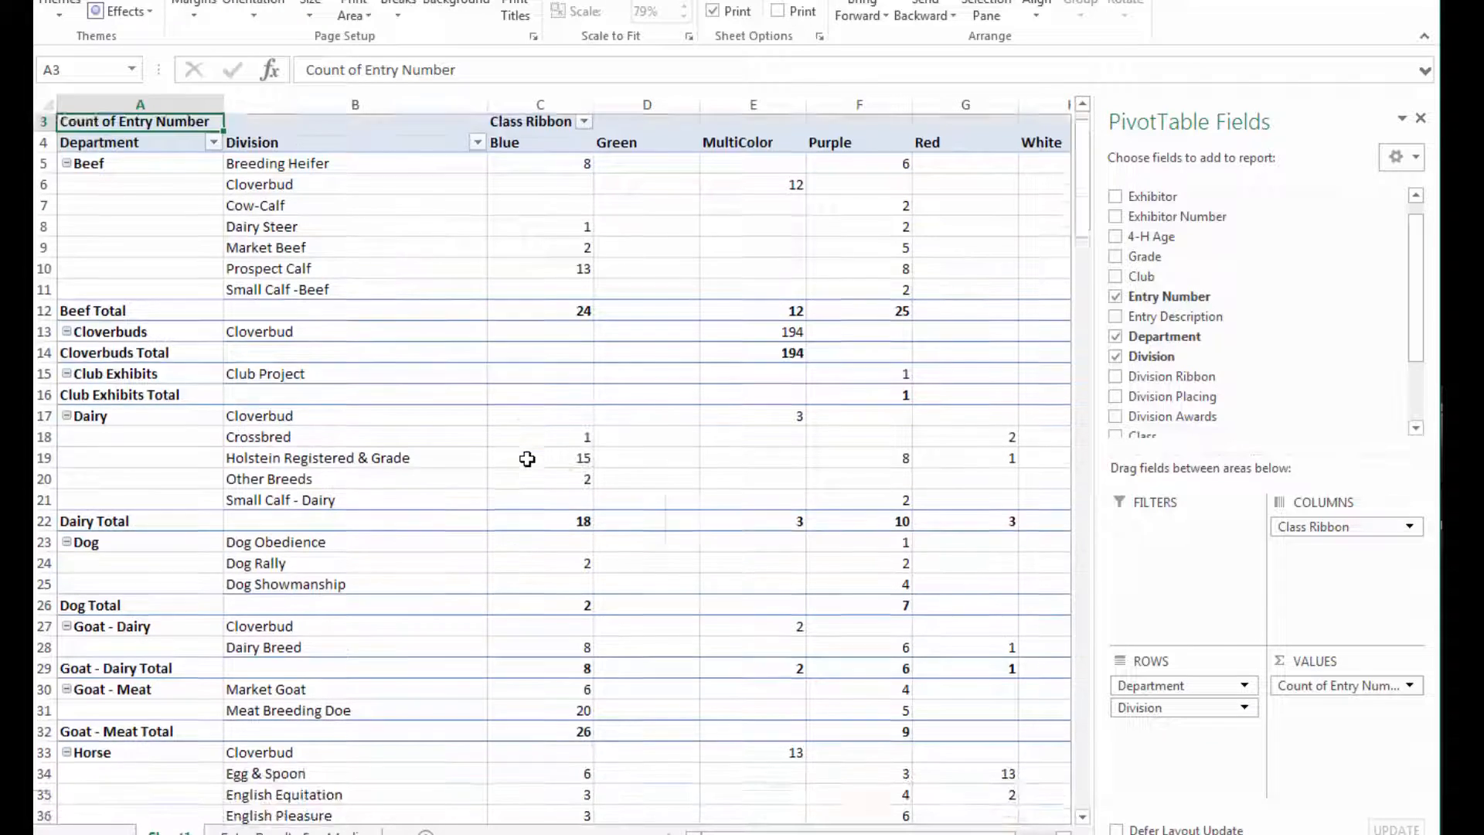
scroll(527, 459, "down", 2)
scroll(527, 459, "up", 2)
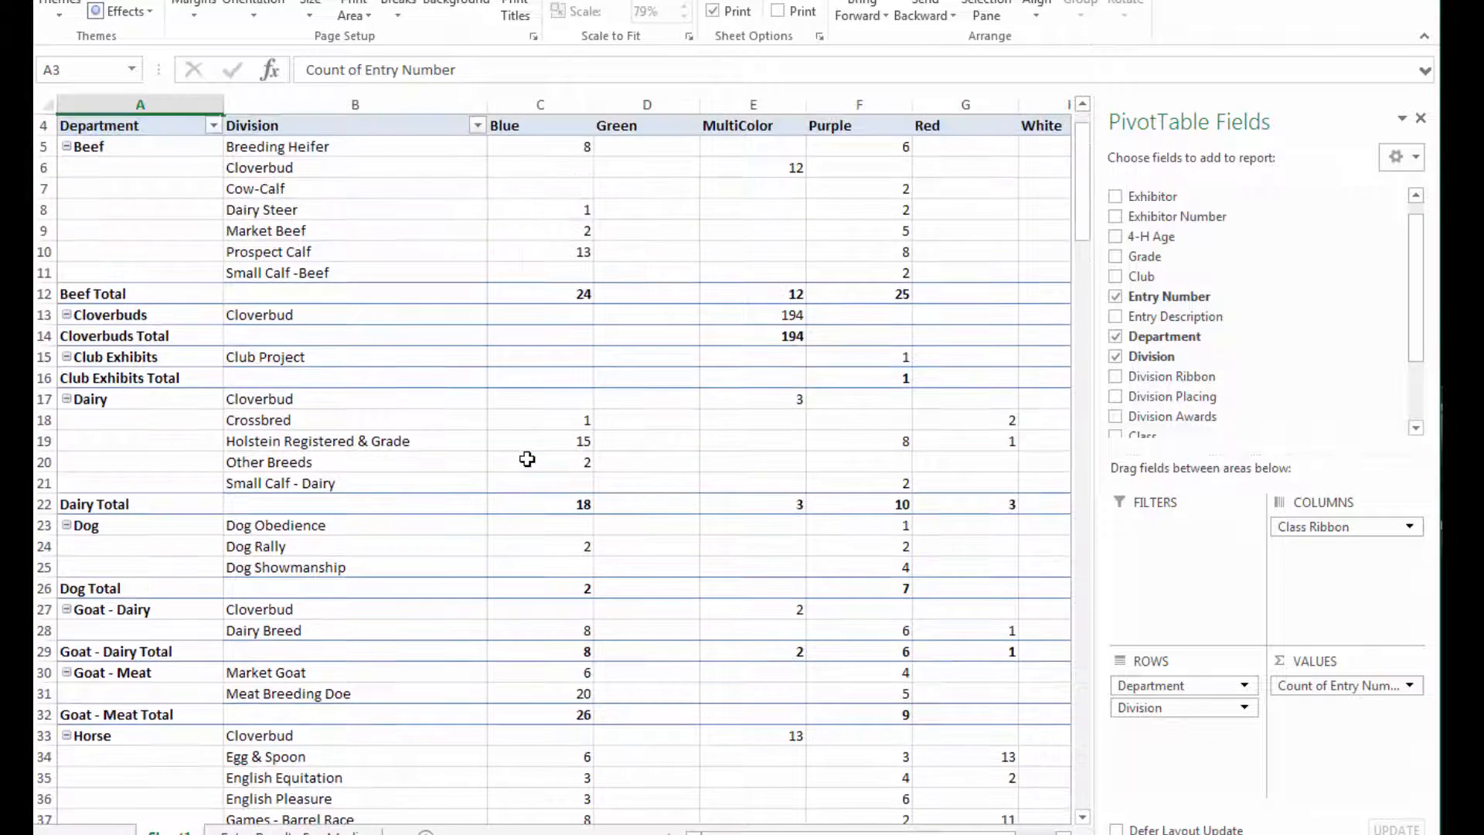
scroll(527, 459, "up", 1)
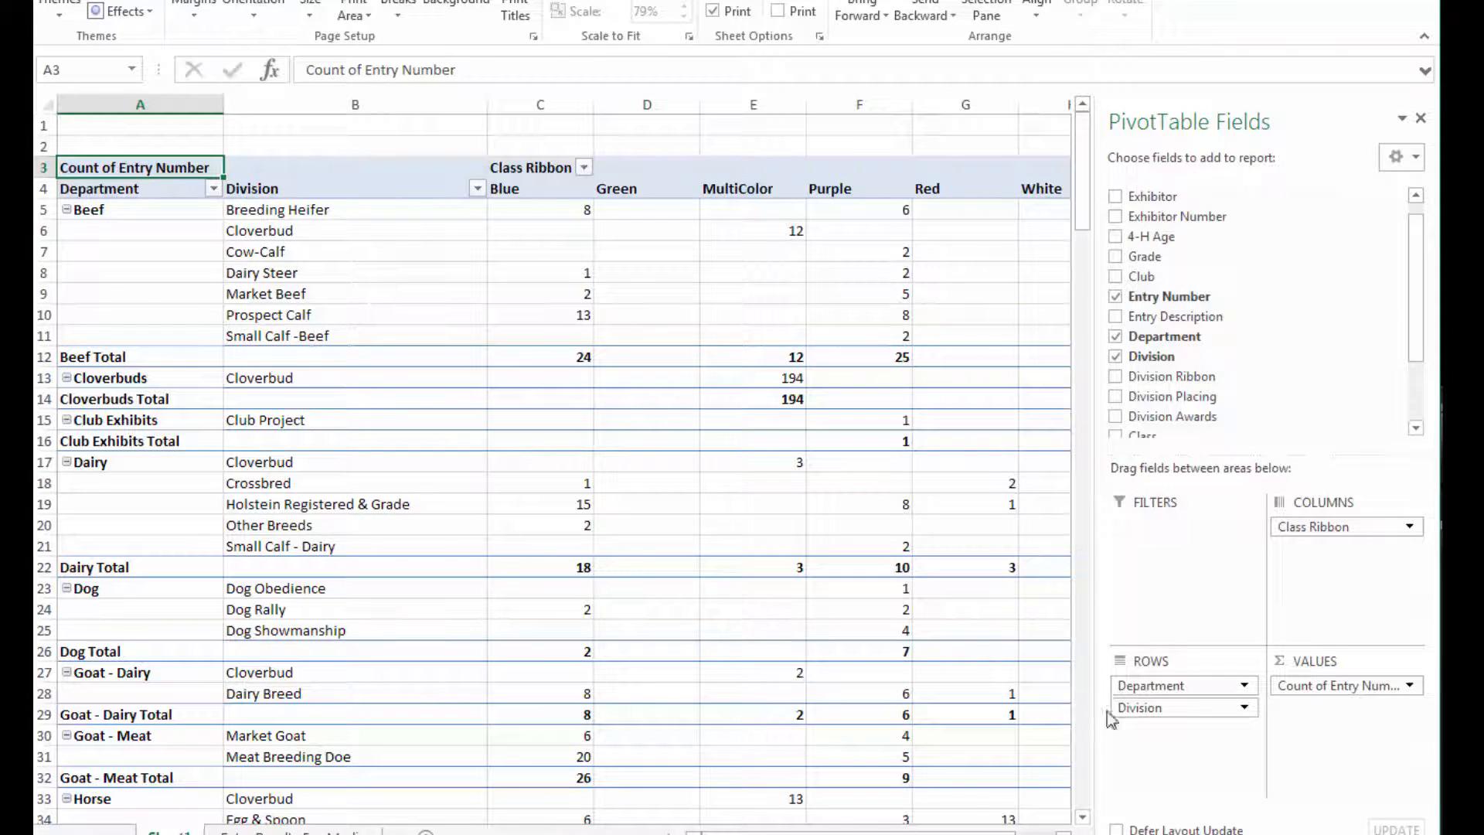
Move Division above Department in the rows, then restore Department as the outer row field.
left_click_drag(1134, 708, 1138, 684)
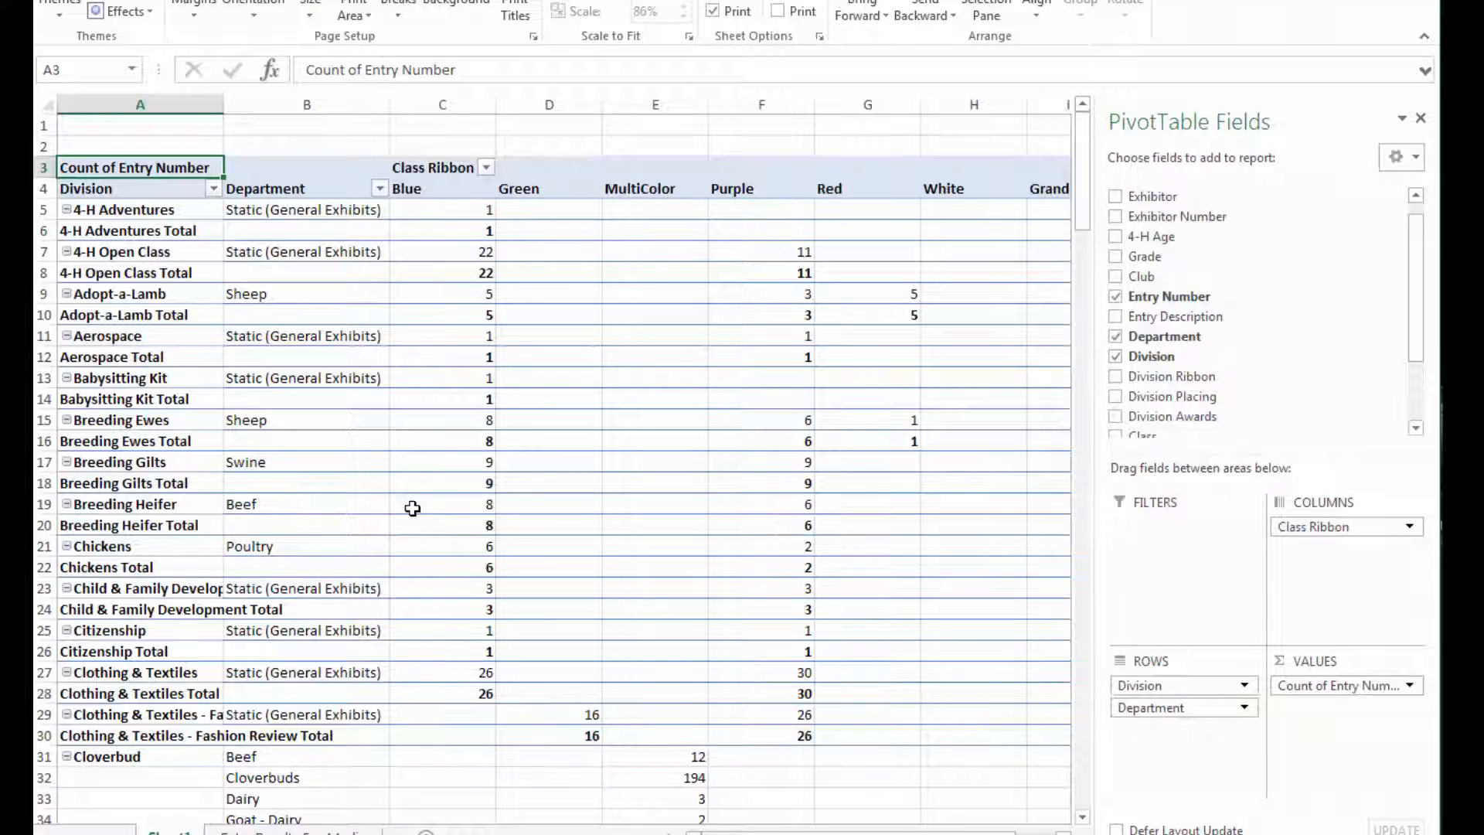
scroll(412, 508, "down", 12)
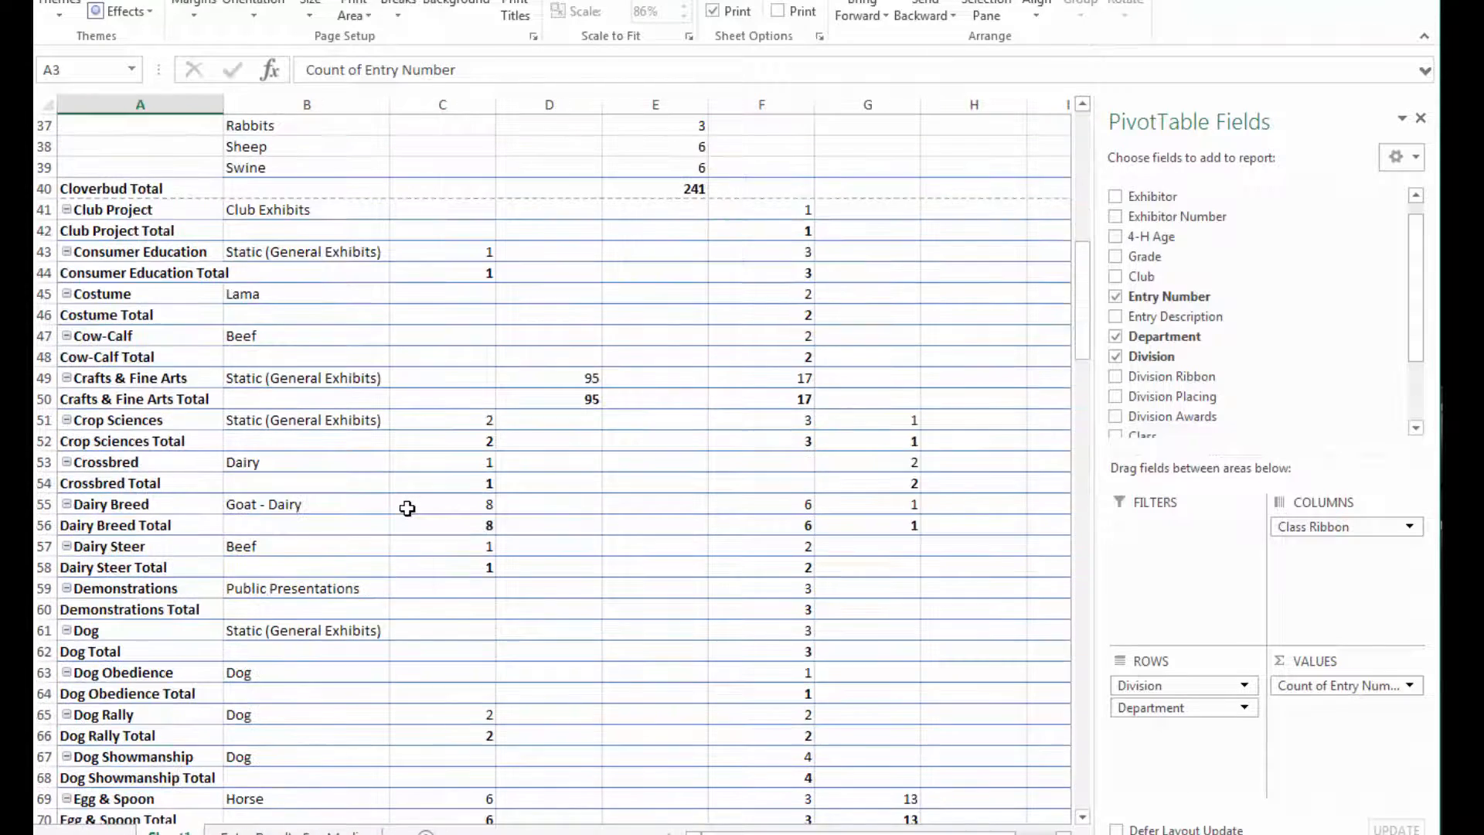
scroll(407, 508, "down", 4)
scroll(406, 507, "up", 7)
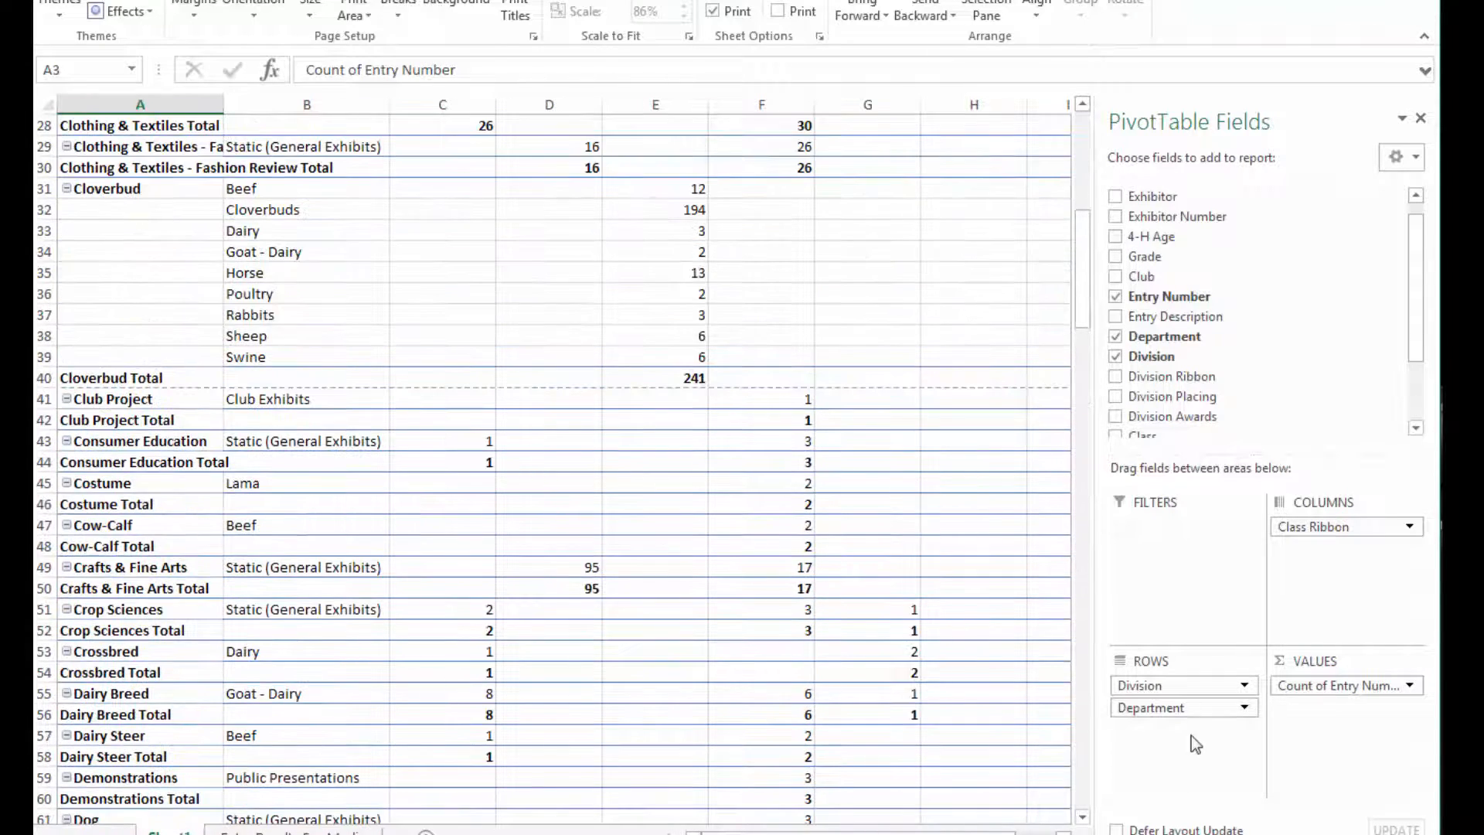
left_click_drag(1167, 708, 1169, 681)
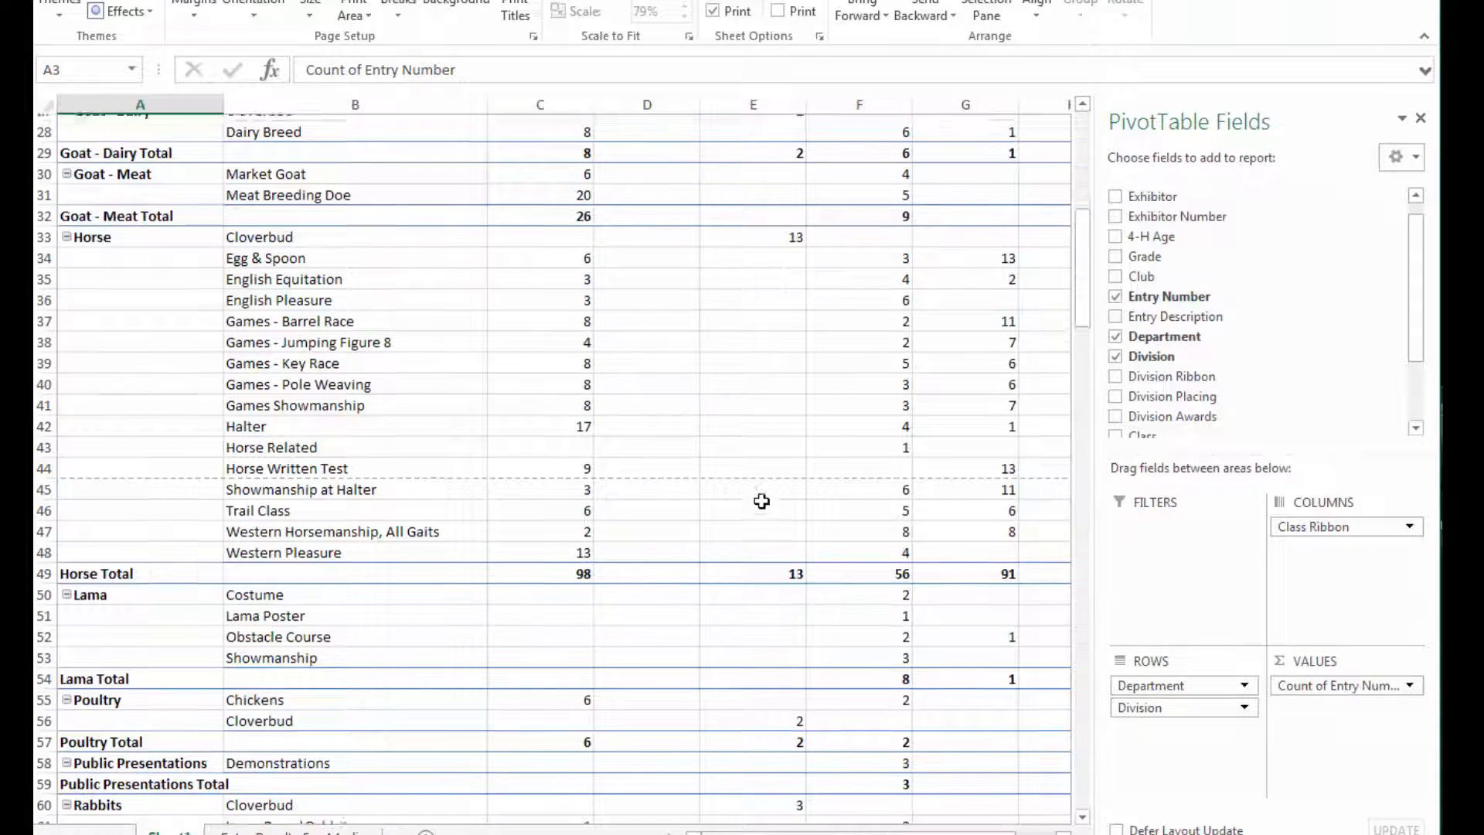
scroll(762, 501, "up", 9)
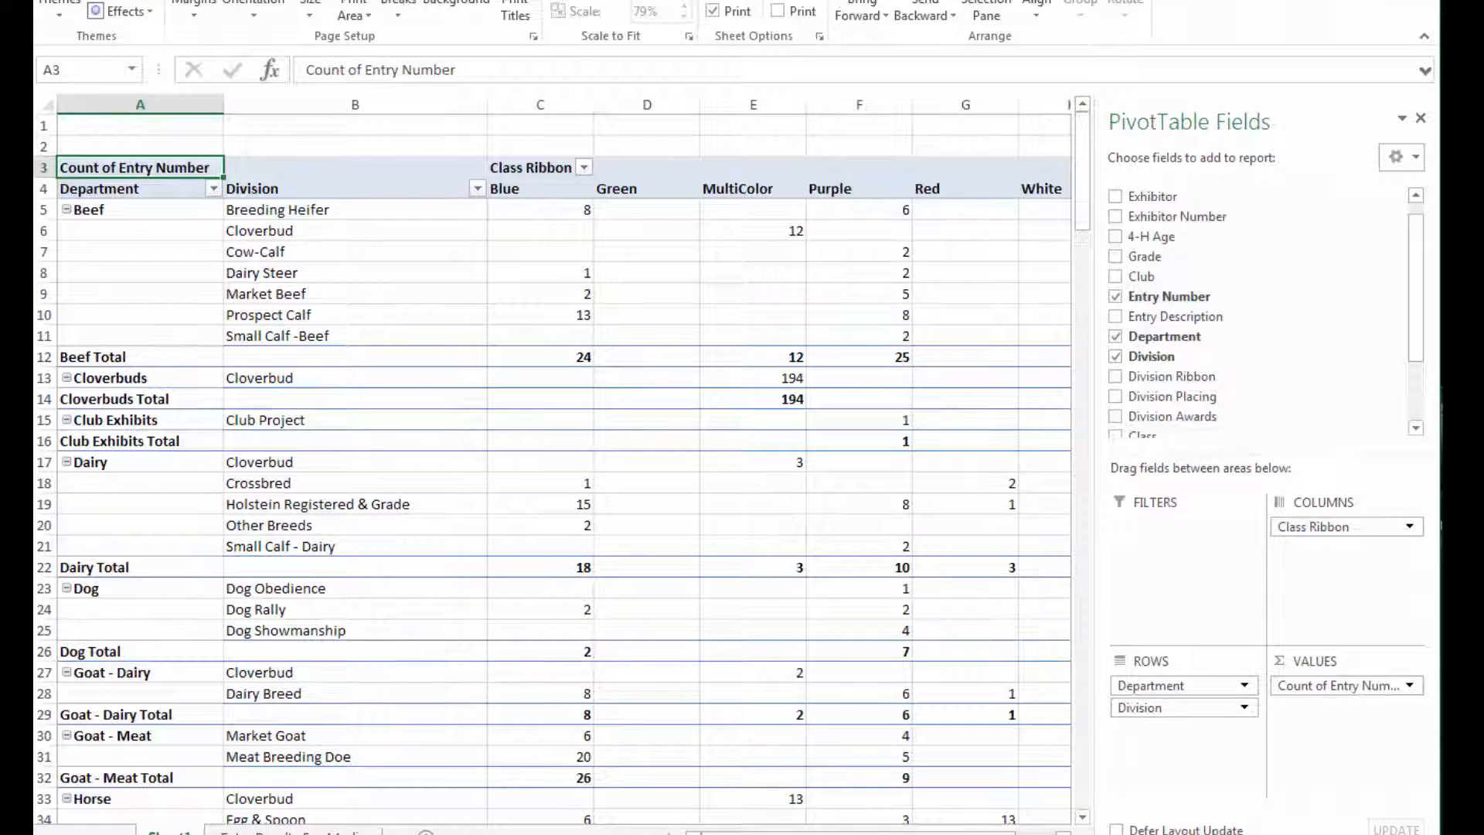
left_click_drag(762, 833, 803, 833)
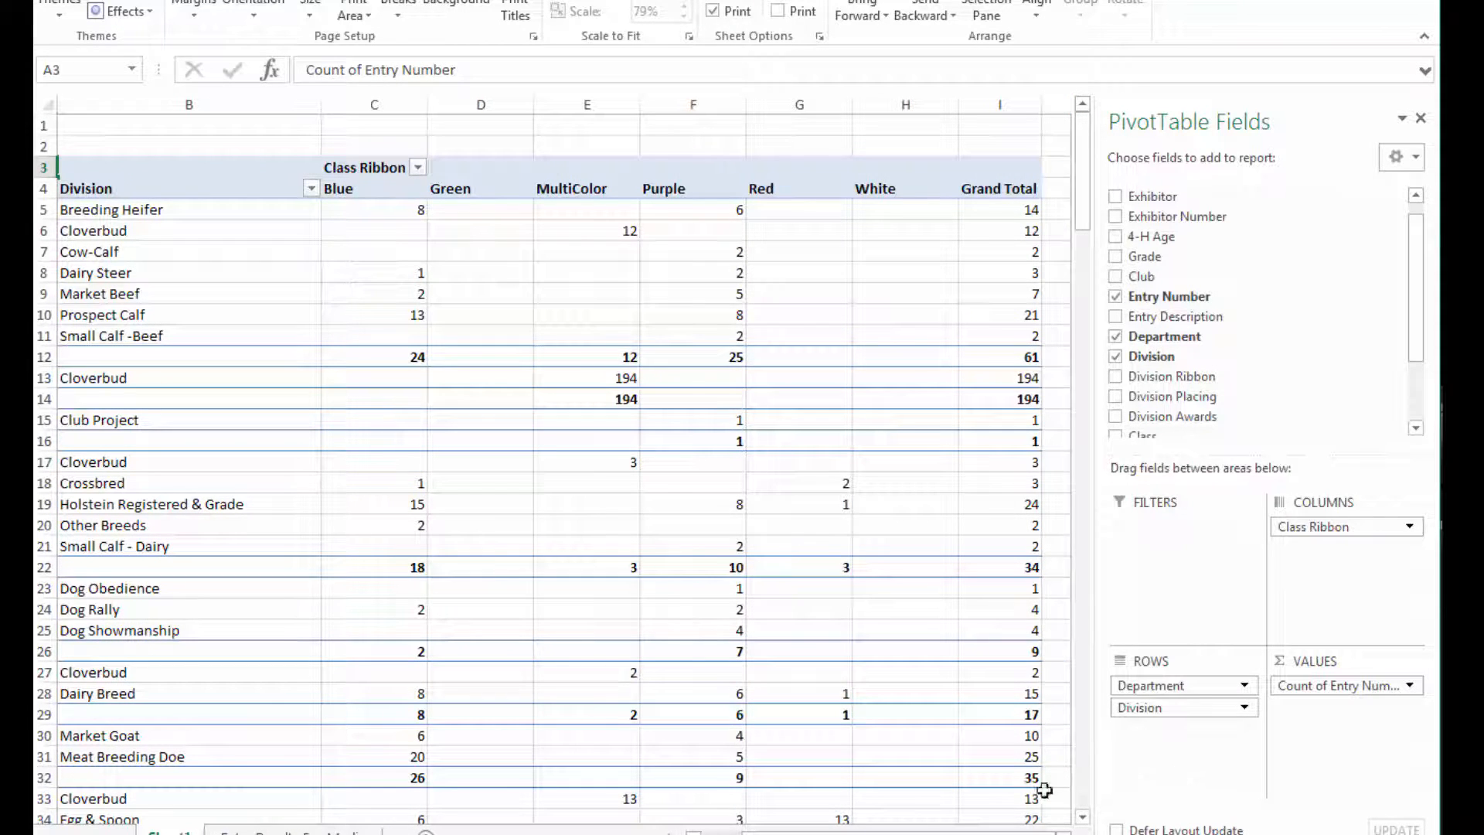
left_click_drag(1037, 833, 994, 833)
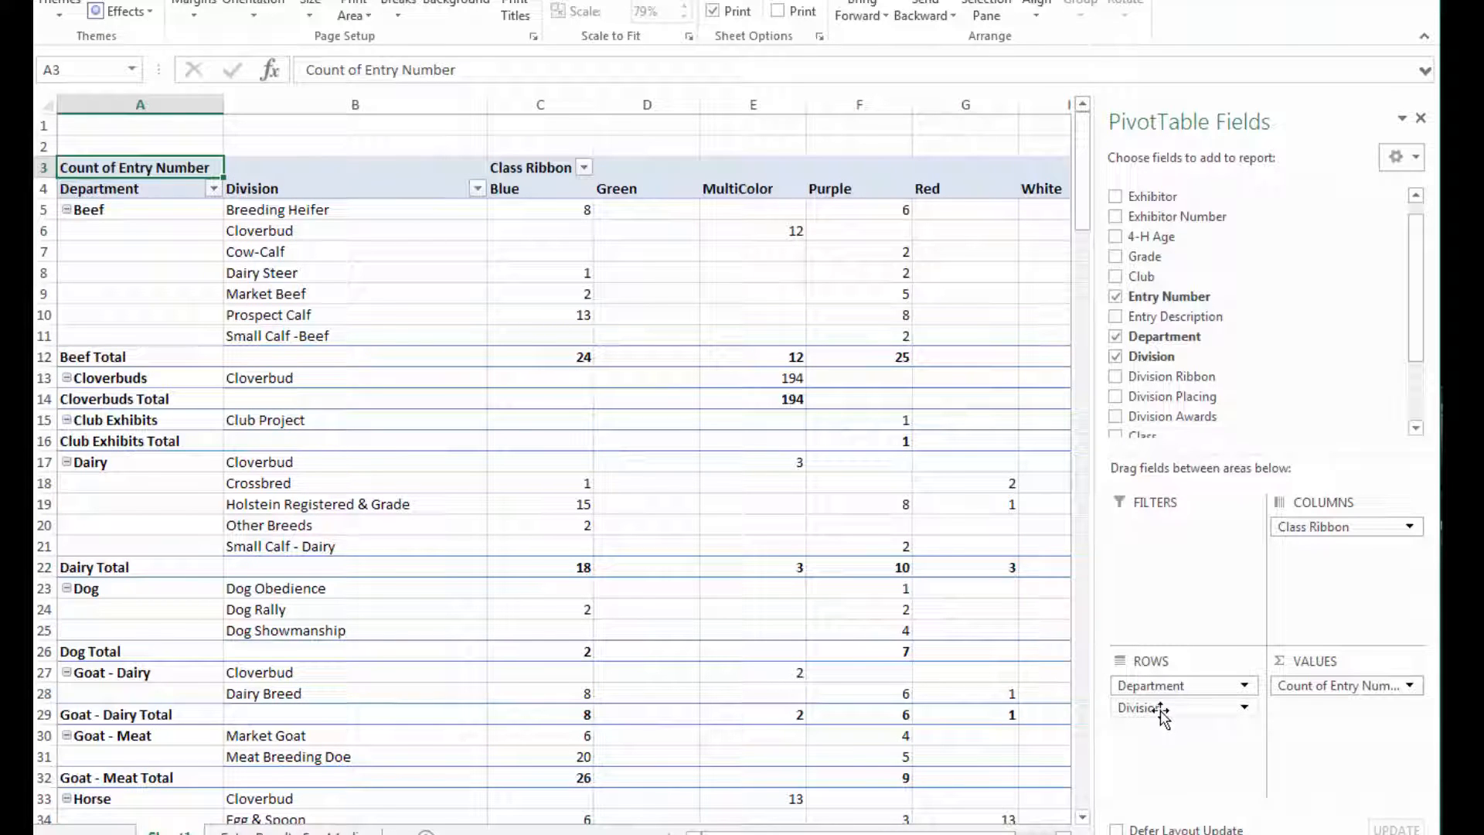
Remove Division from the PivotTable rows and add Club as a report filter field.
left_click_drag(1162, 711, 1161, 340)
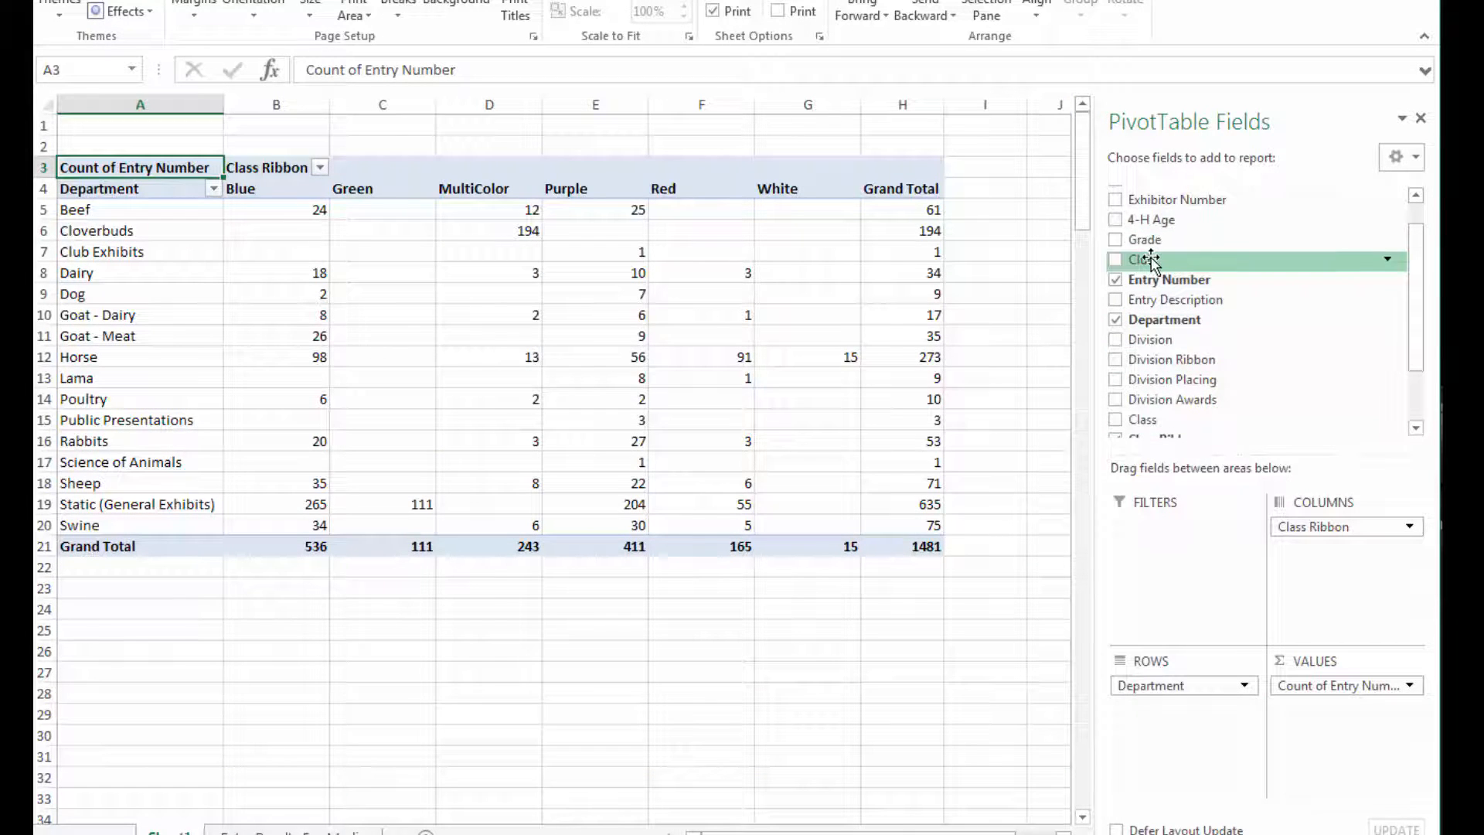
left_click_drag(1144, 260, 1181, 529)
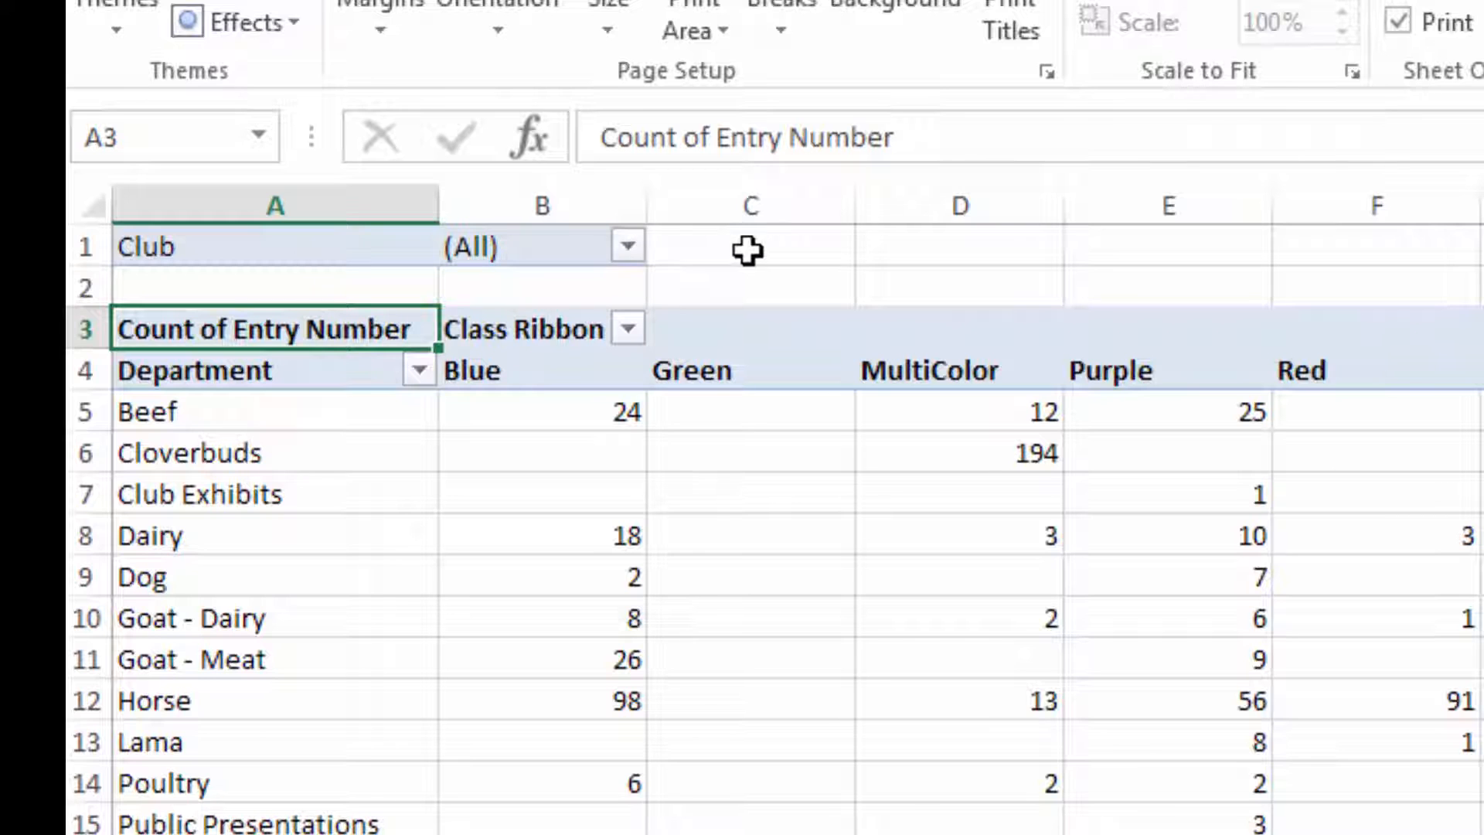
Filter the PivotTable to show only the Chandler Hilltoppers club.
left_click(628, 247)
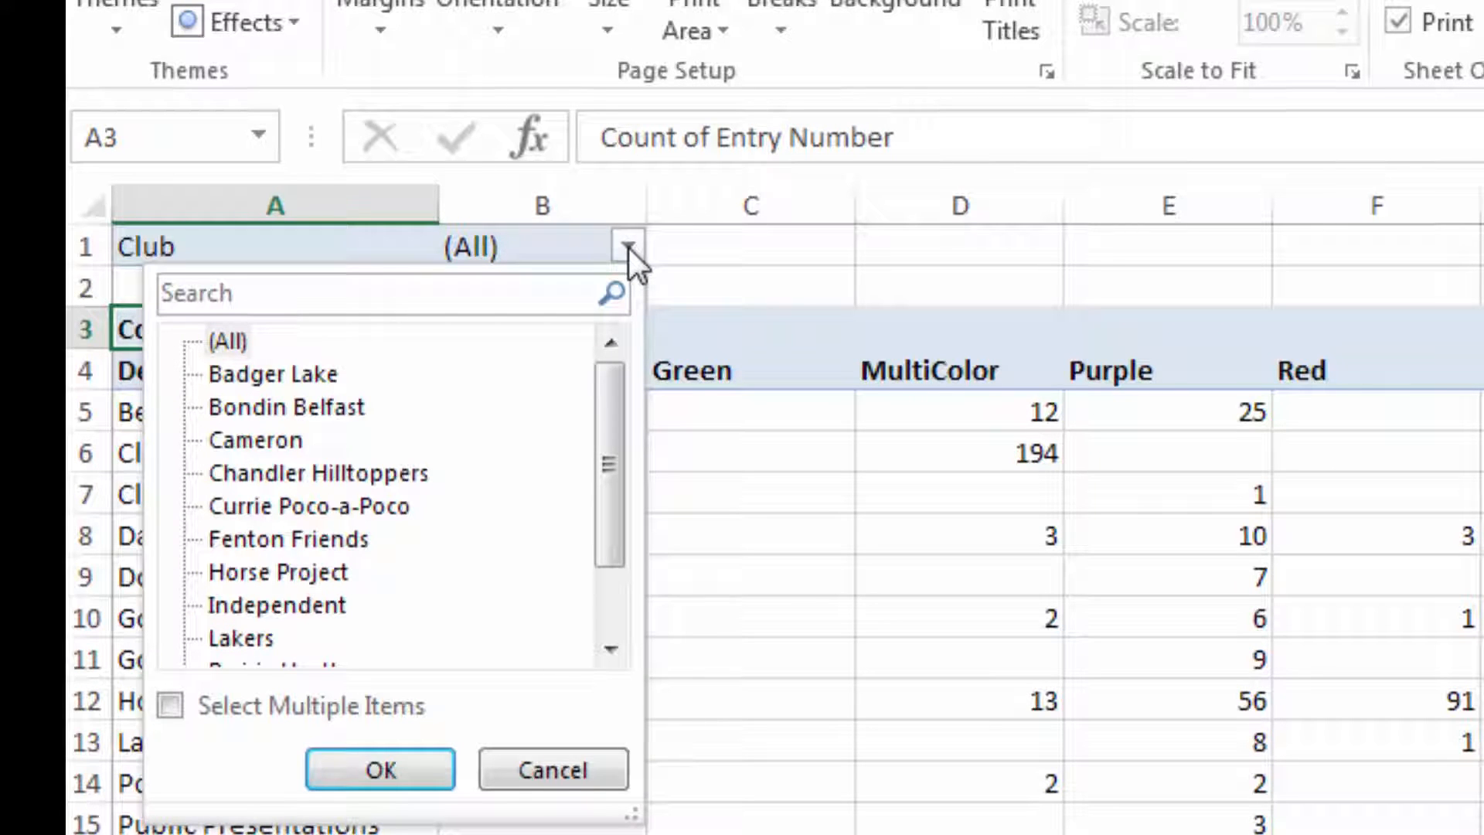
left_click(183, 697)
left_click(183, 699)
left_click(234, 472)
left_click(357, 765)
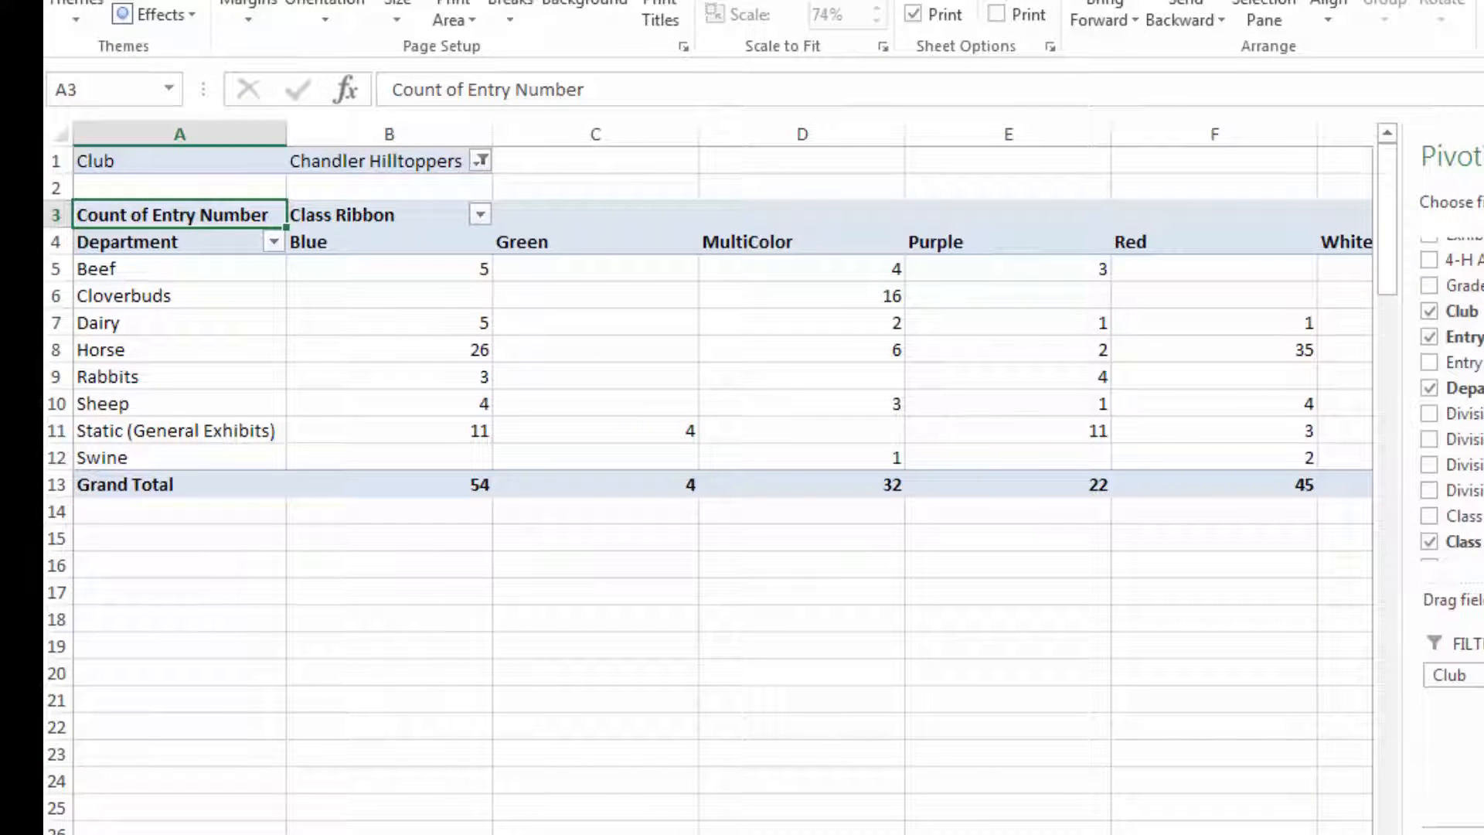
scroll(723, 477, "right", 1)
scroll(723, 477, "left", 1)
scroll(723, 476, "right", 2)
scroll(723, 477, "left", 2)
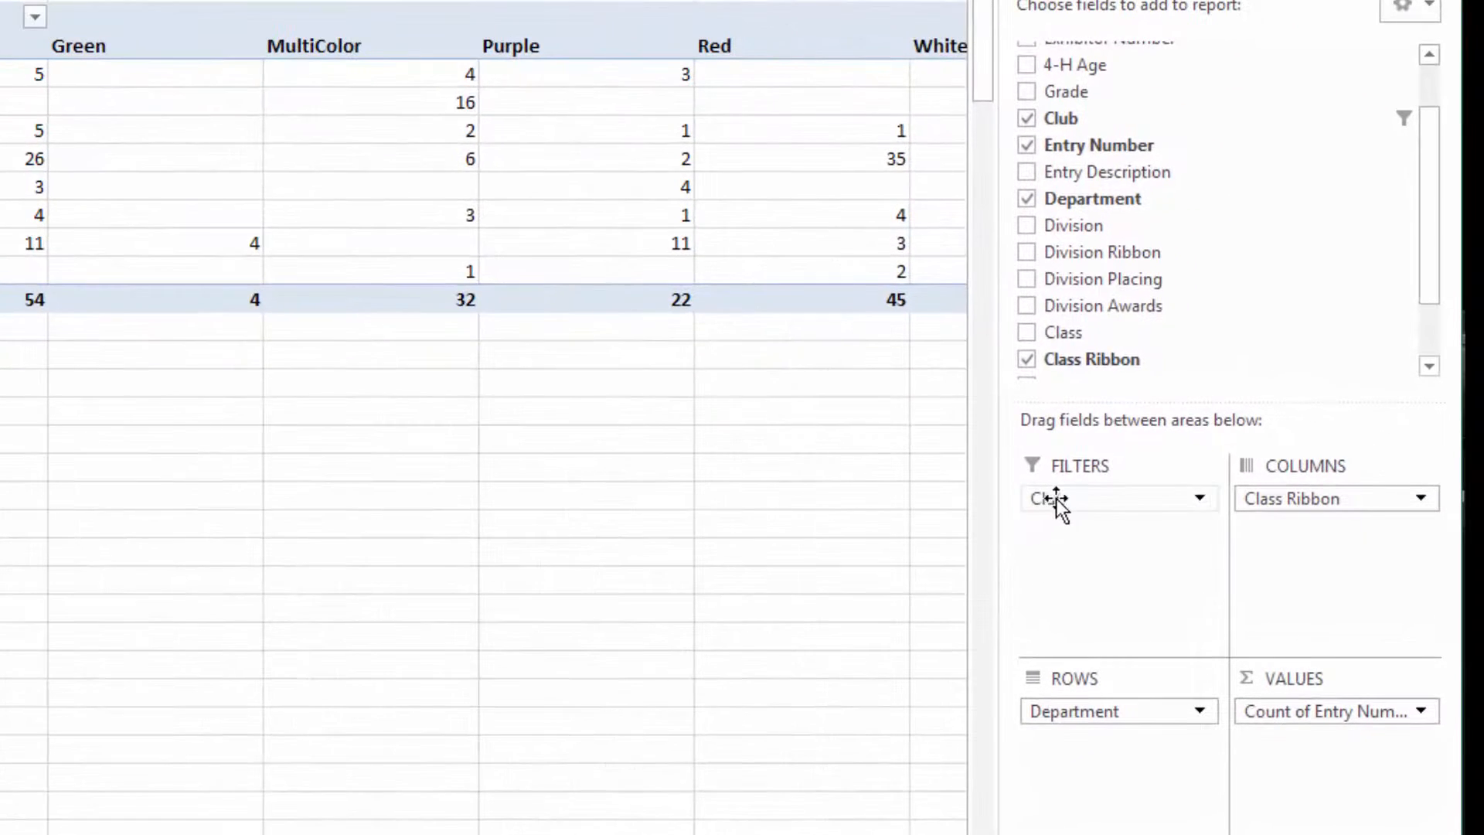
Remove Club from the PivotTable's report filters.
left_click_drag(1057, 502, 1084, 147)
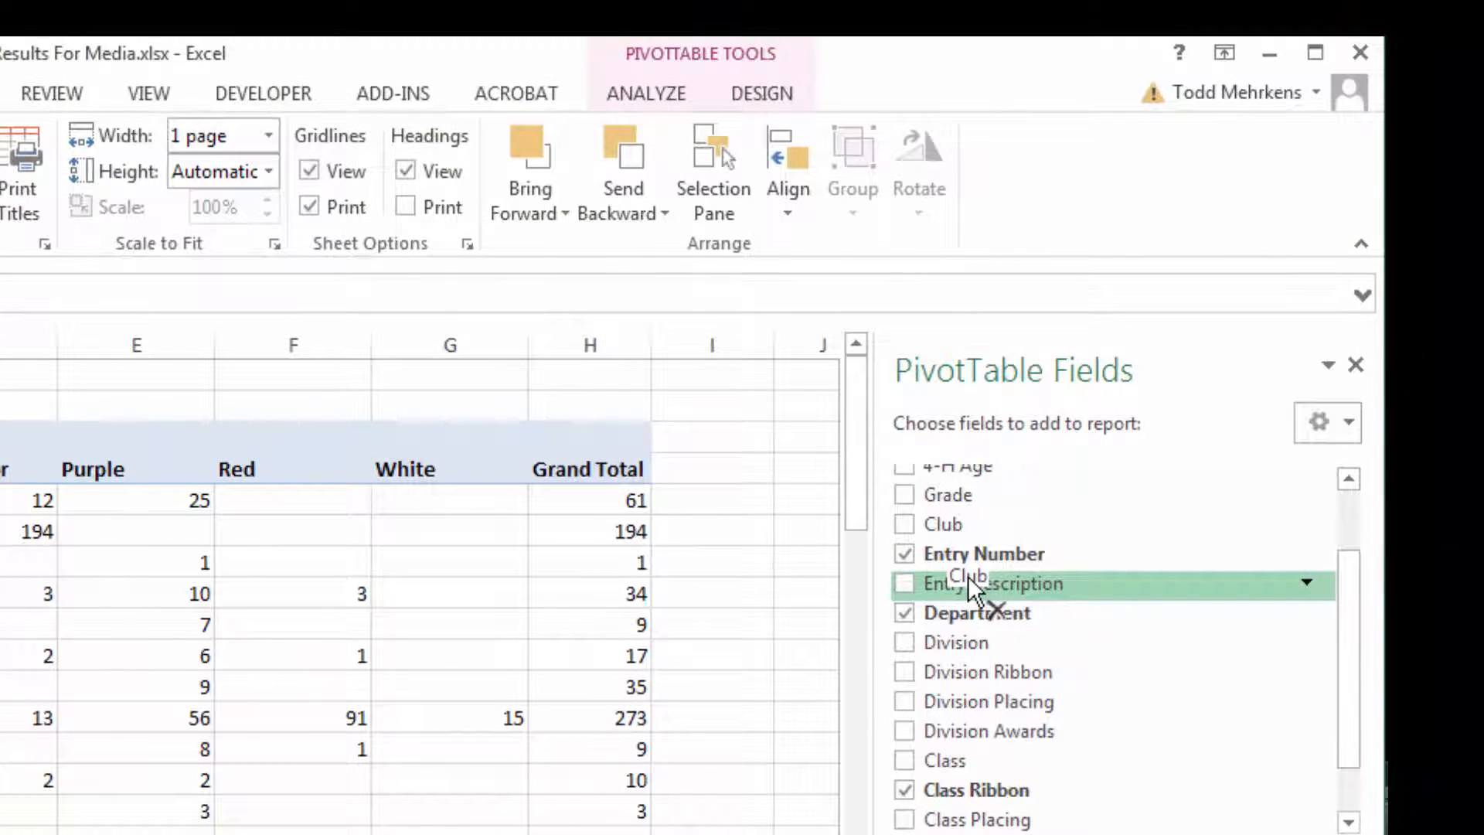
Insert a slicer for the Club field and move it beside the PivotTable.
left_click(646, 93)
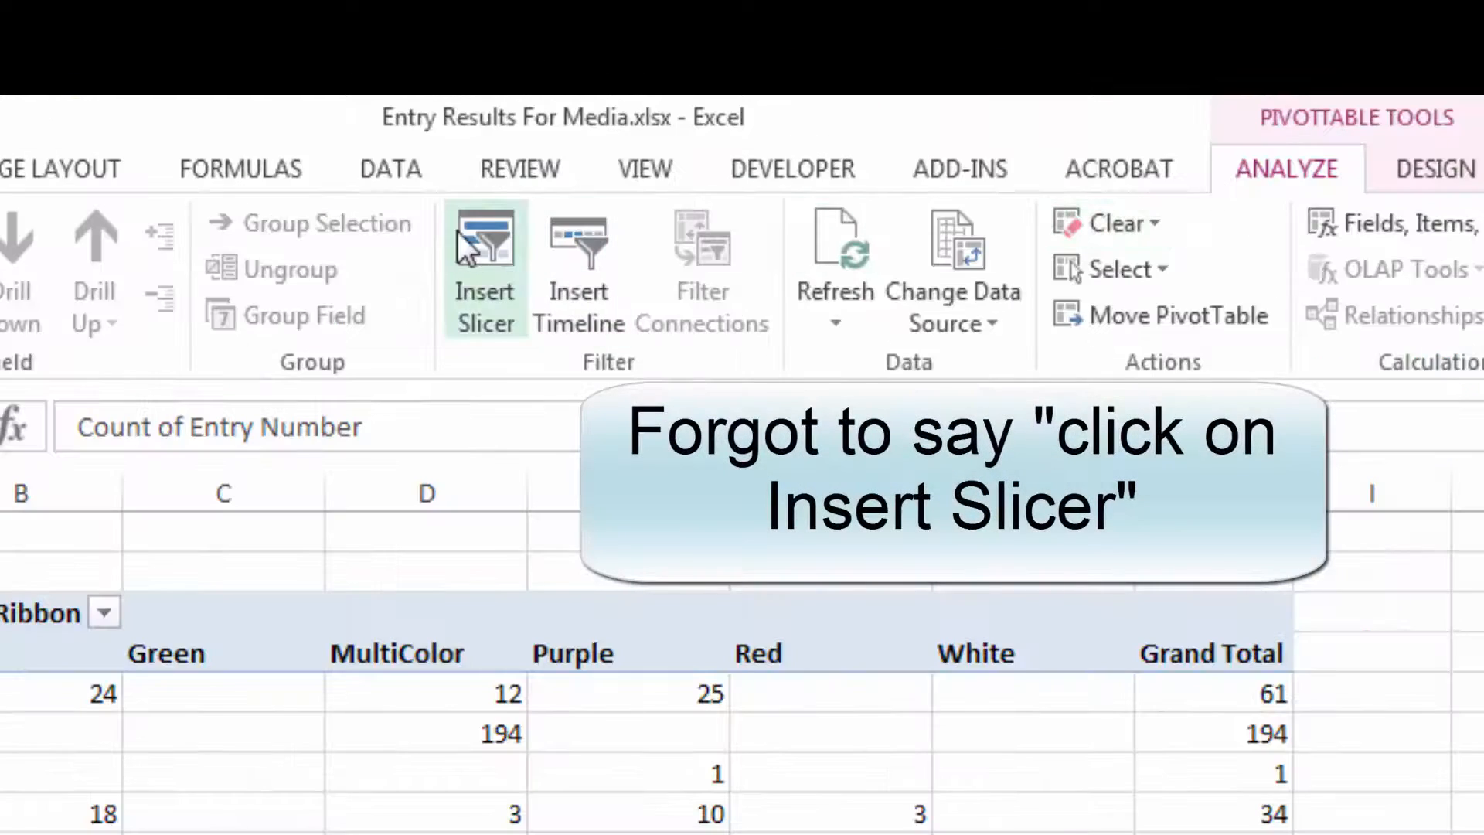
left_click(485, 240)
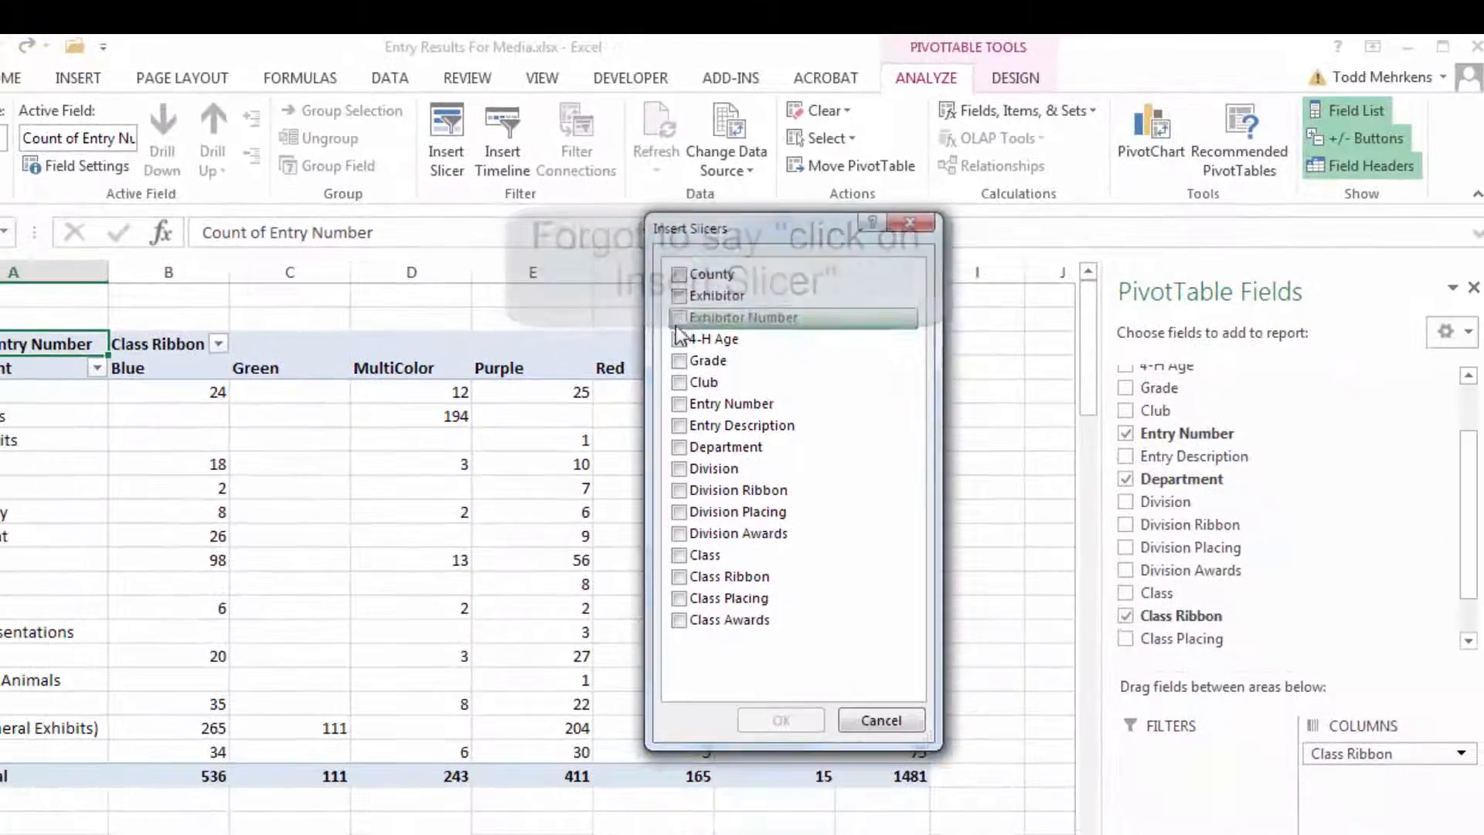
left_click(679, 382)
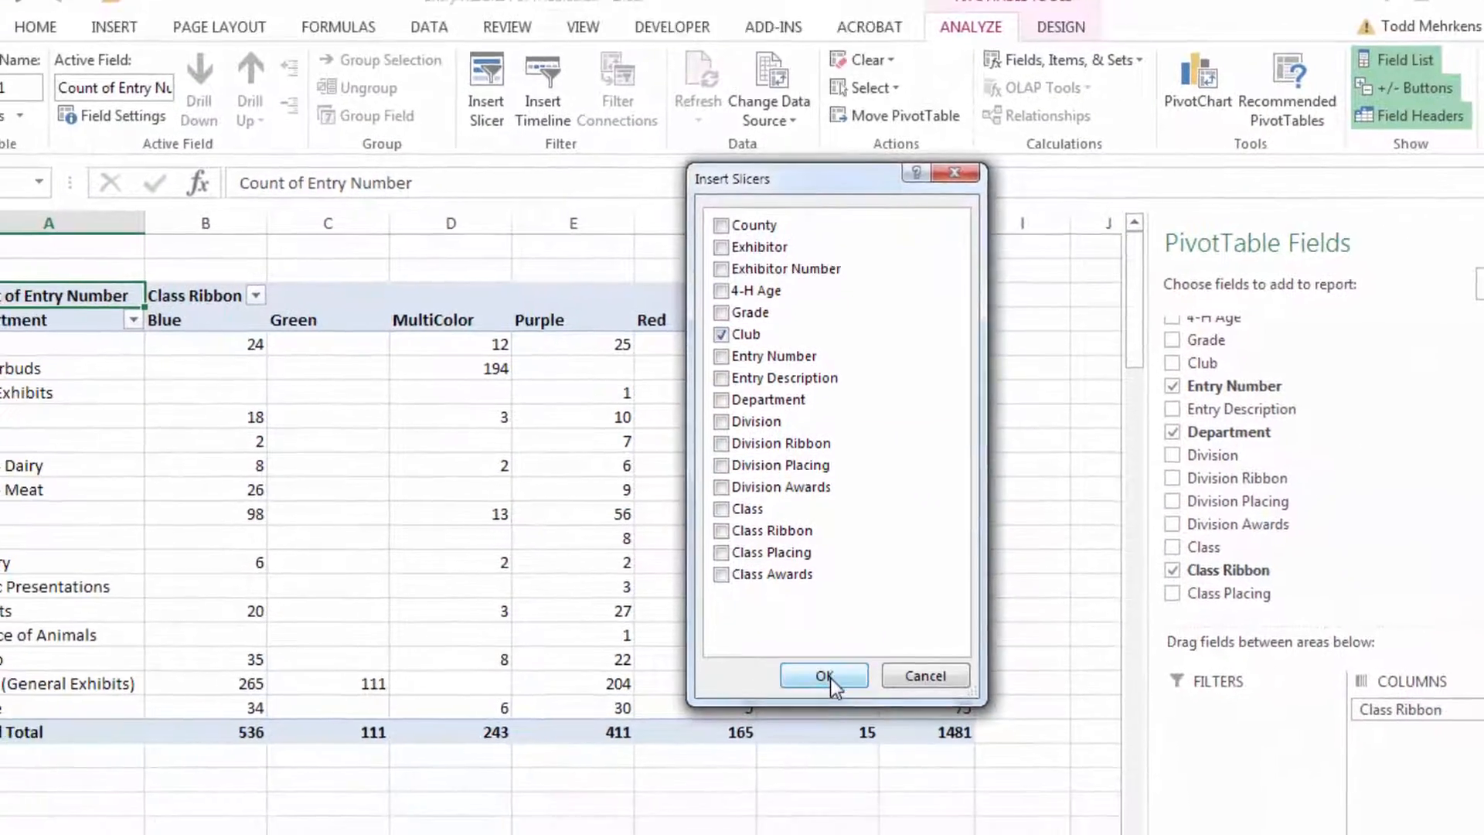
left_click(826, 677)
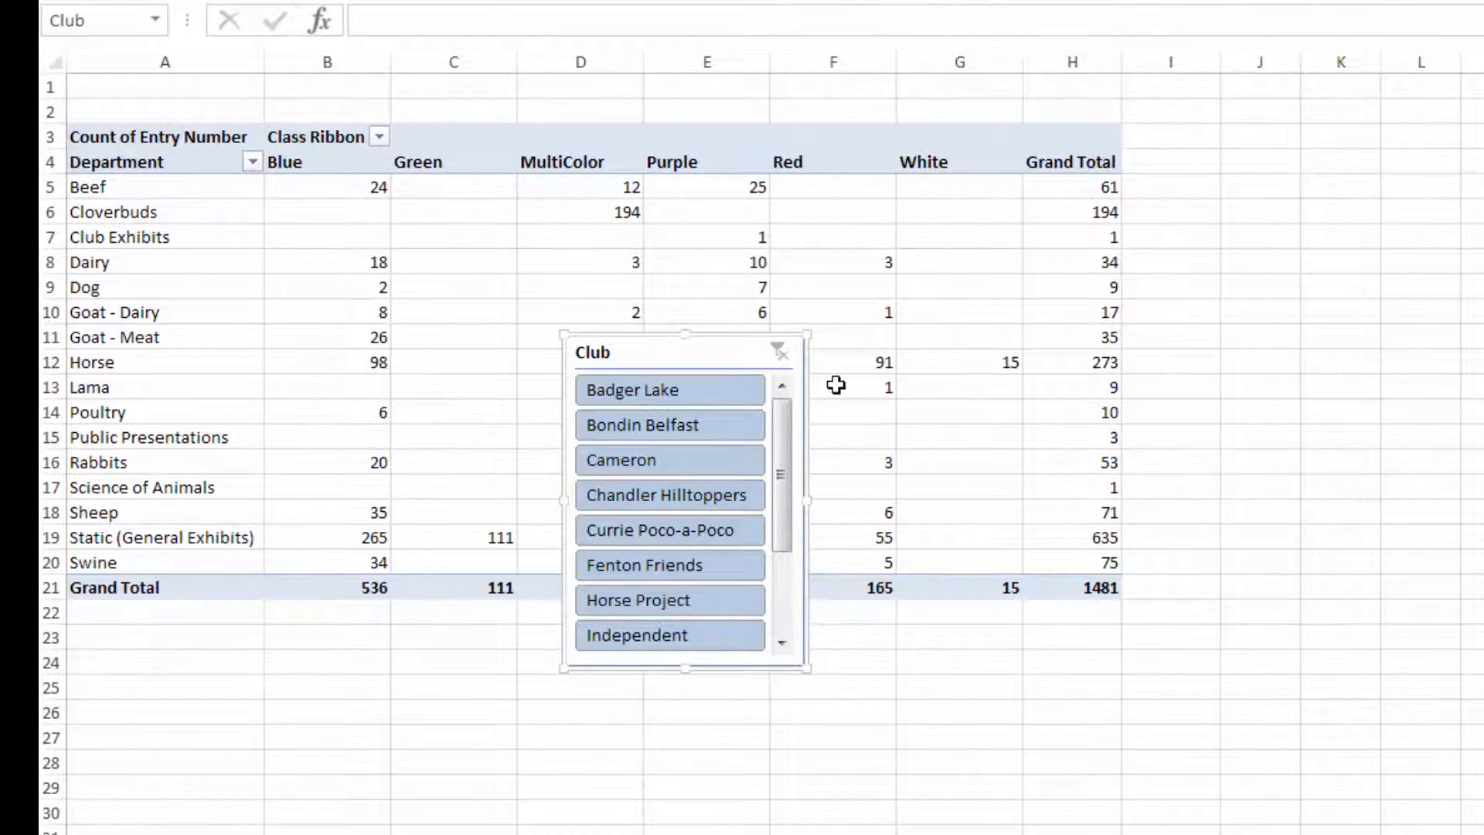
left_click_drag(736, 357, 1381, 166)
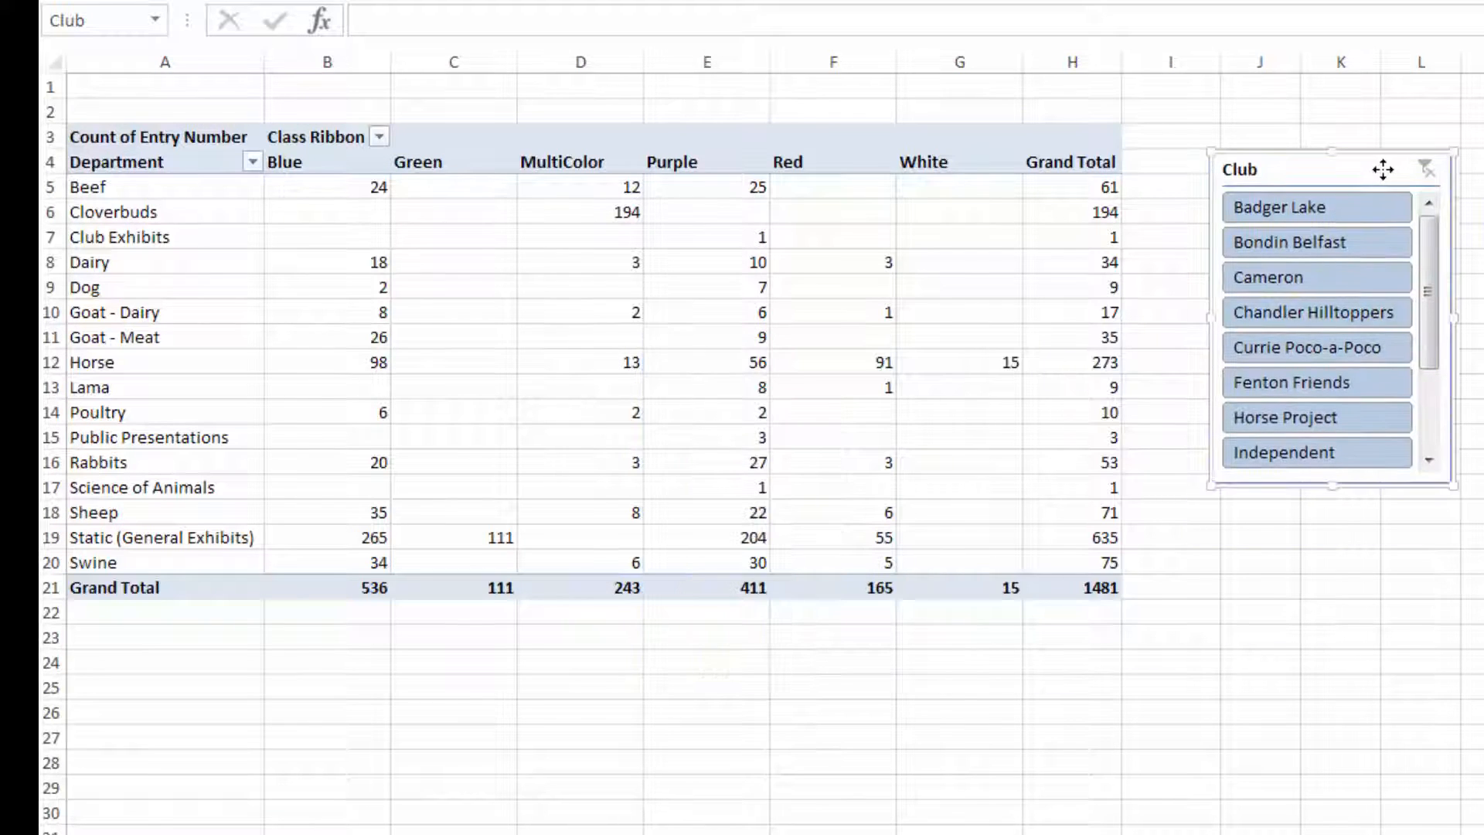
Filter the PivotTable through the slicer by several clubs in turn, then delete the slicer.
left_click(1319, 242)
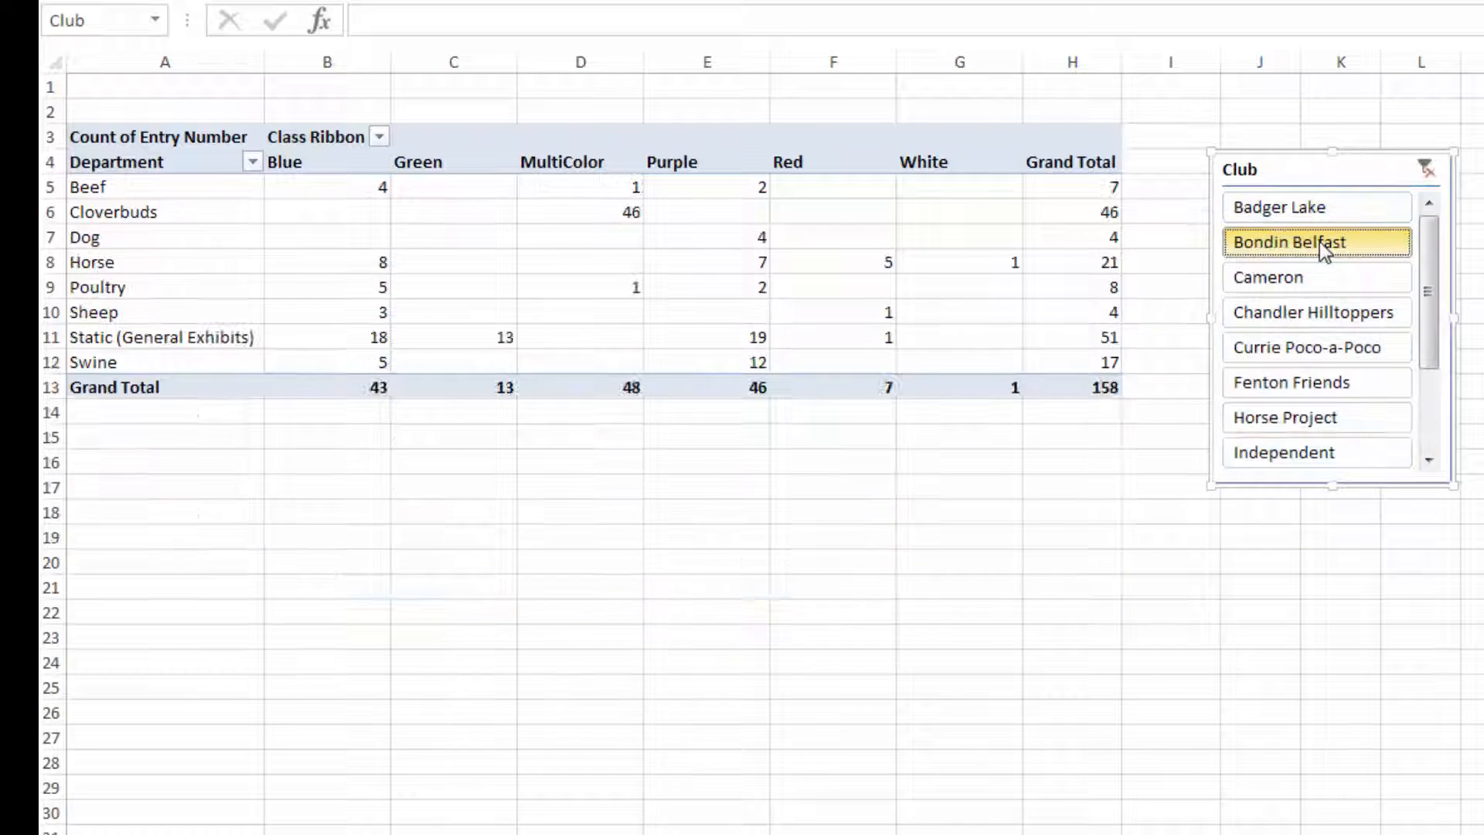
left_click(1288, 276)
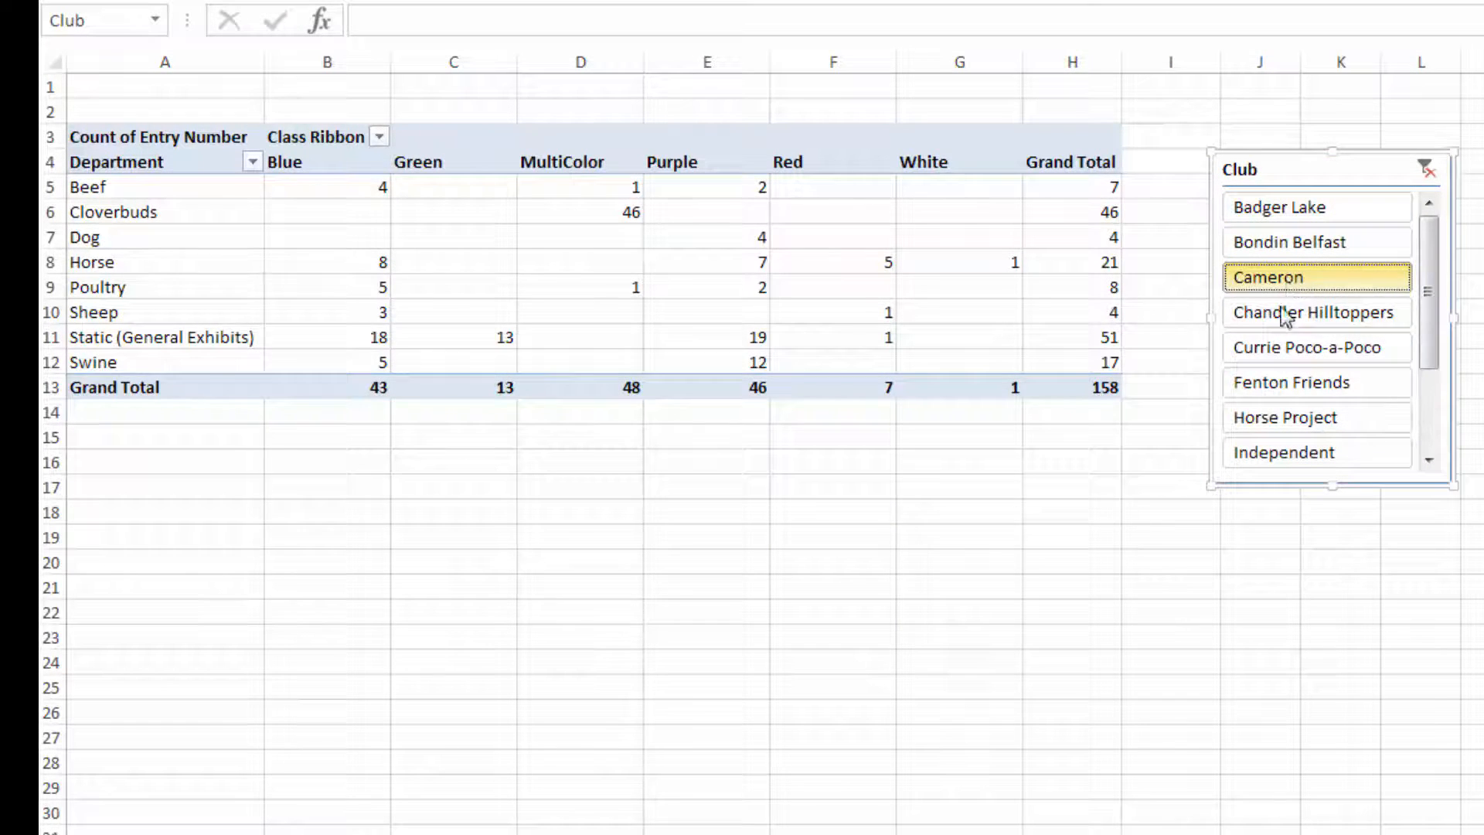
left_click(1272, 384)
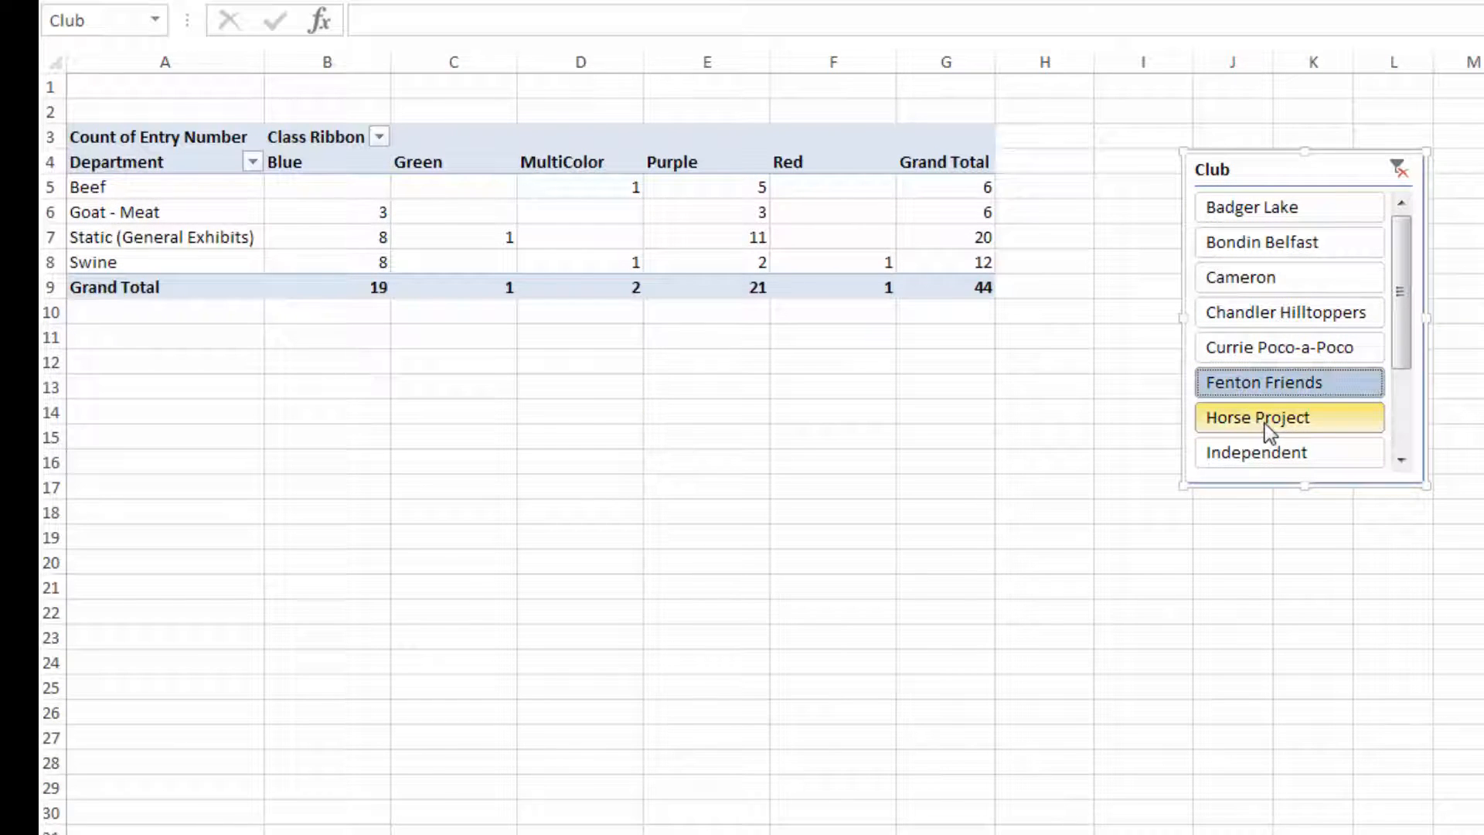
left_click(1268, 421)
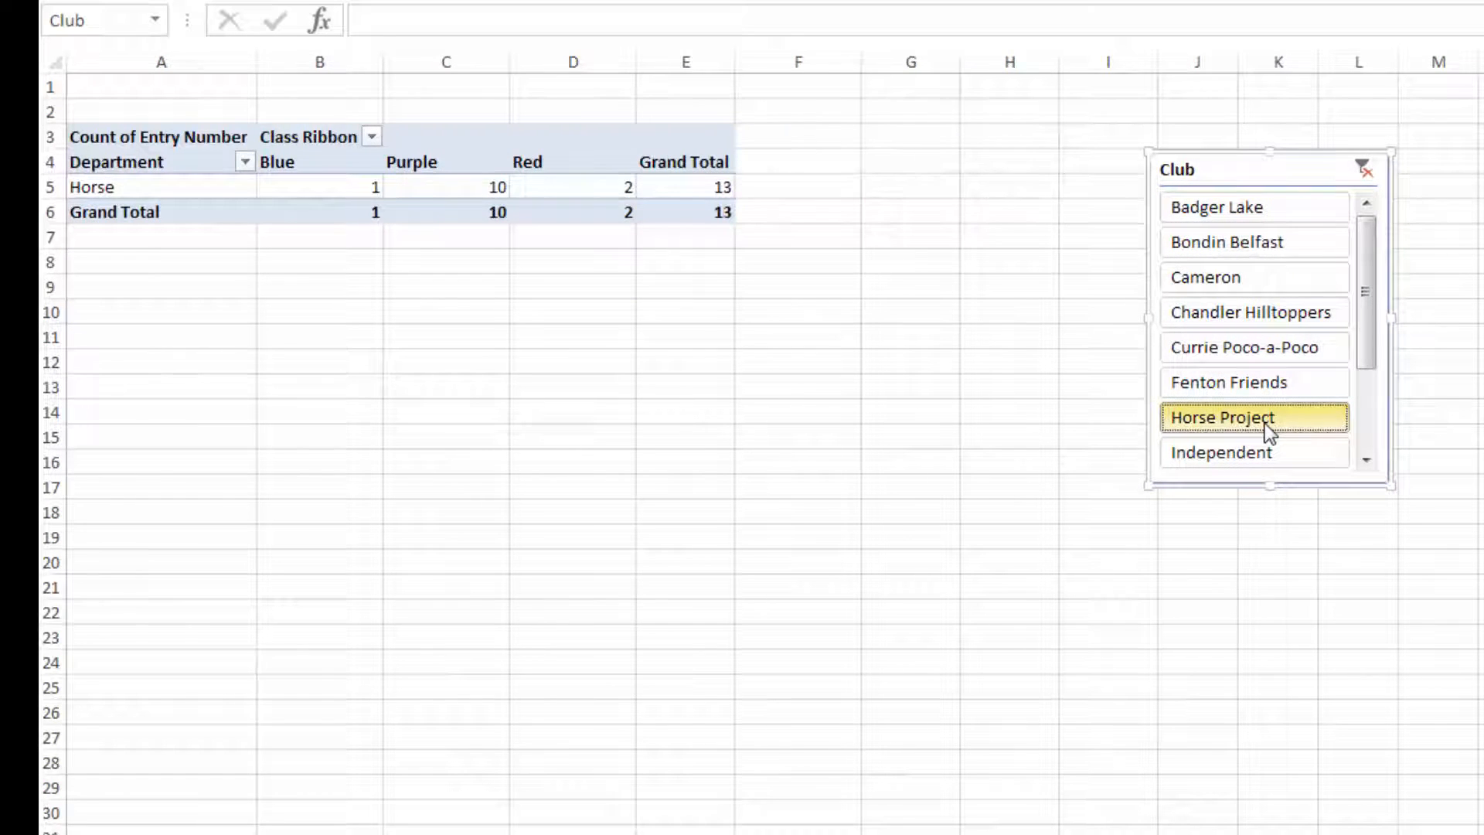
left_click(1259, 382)
left_click(1254, 244)
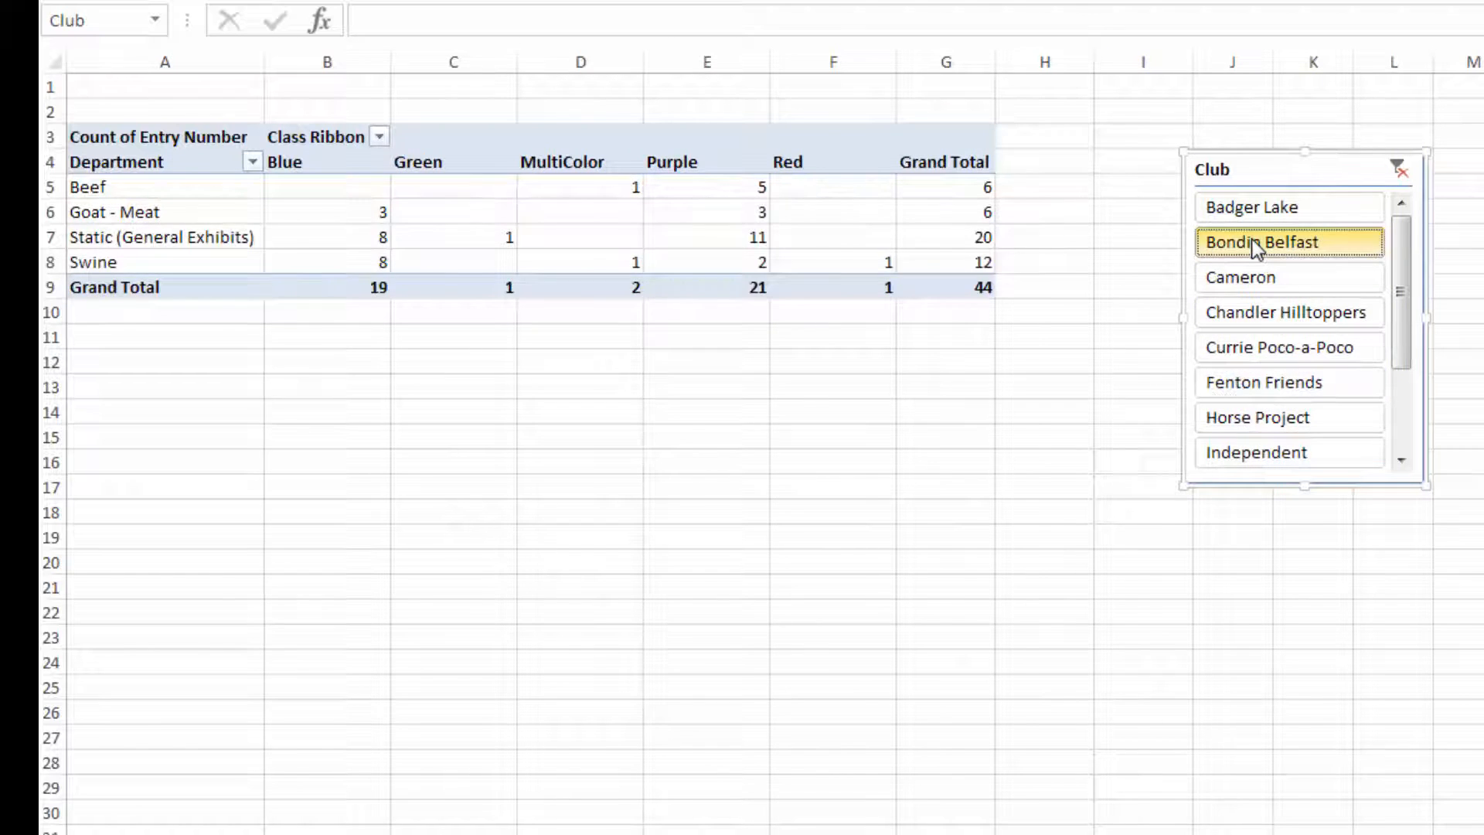
left_click(1250, 209)
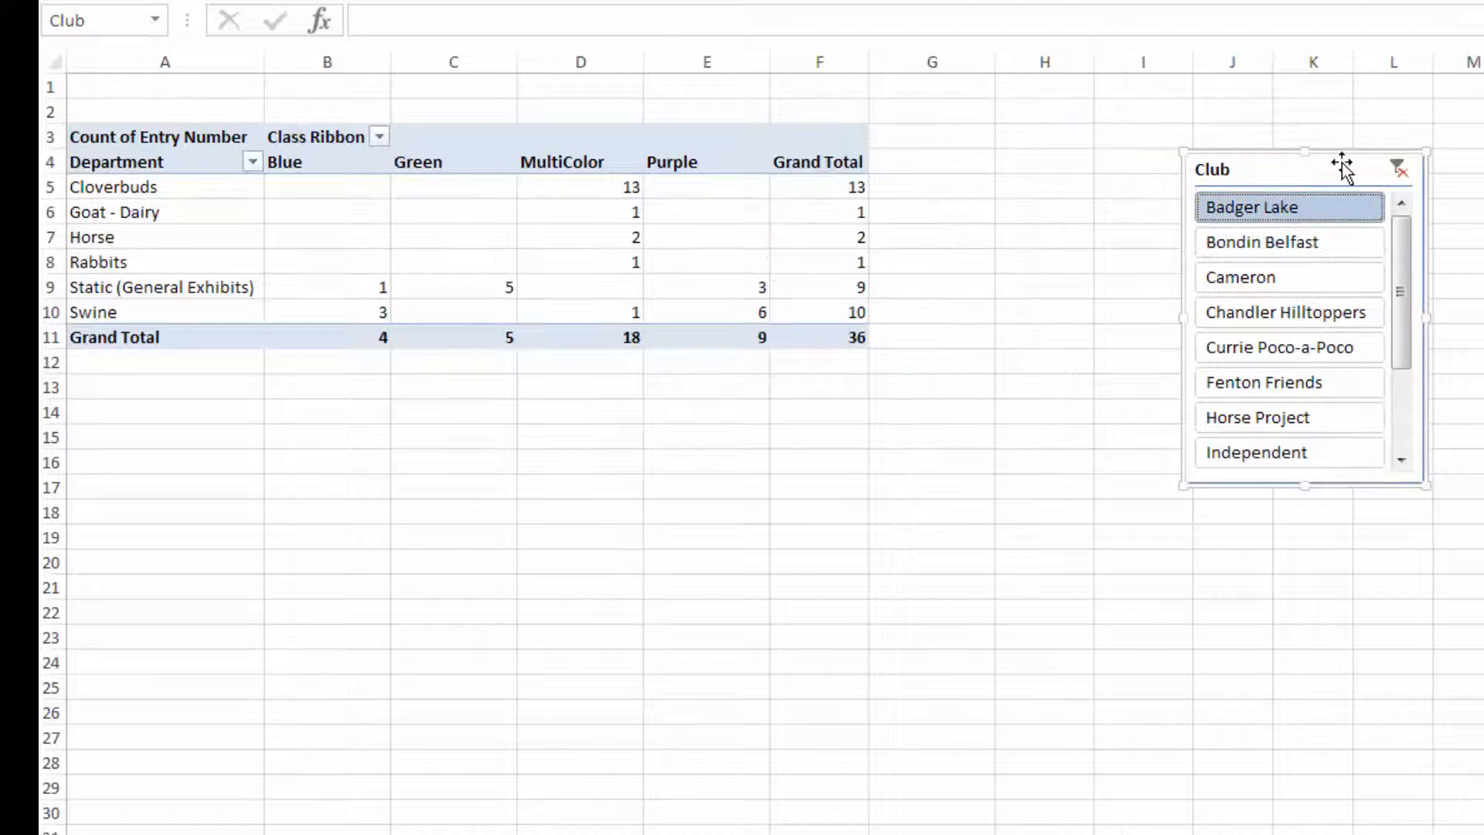
key("Delete")
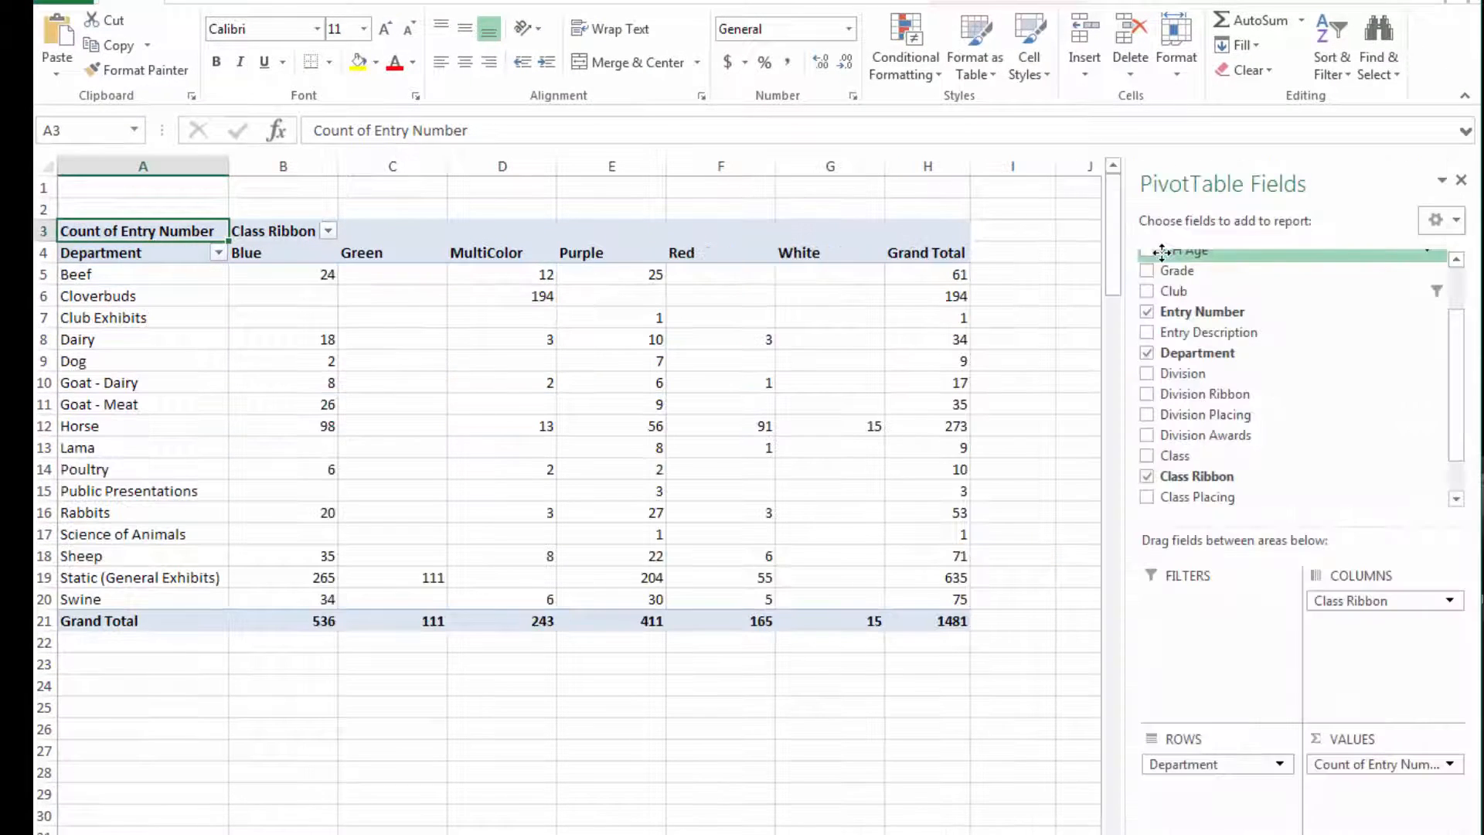